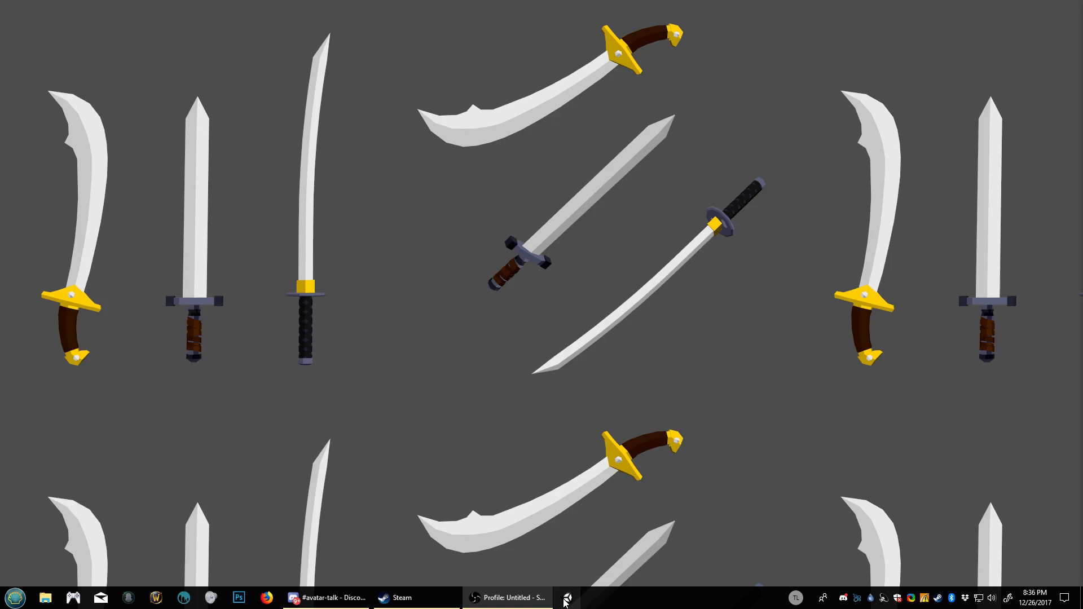
# - Launch Unity and look through the list of existing projects
pyautogui.click(567, 598)
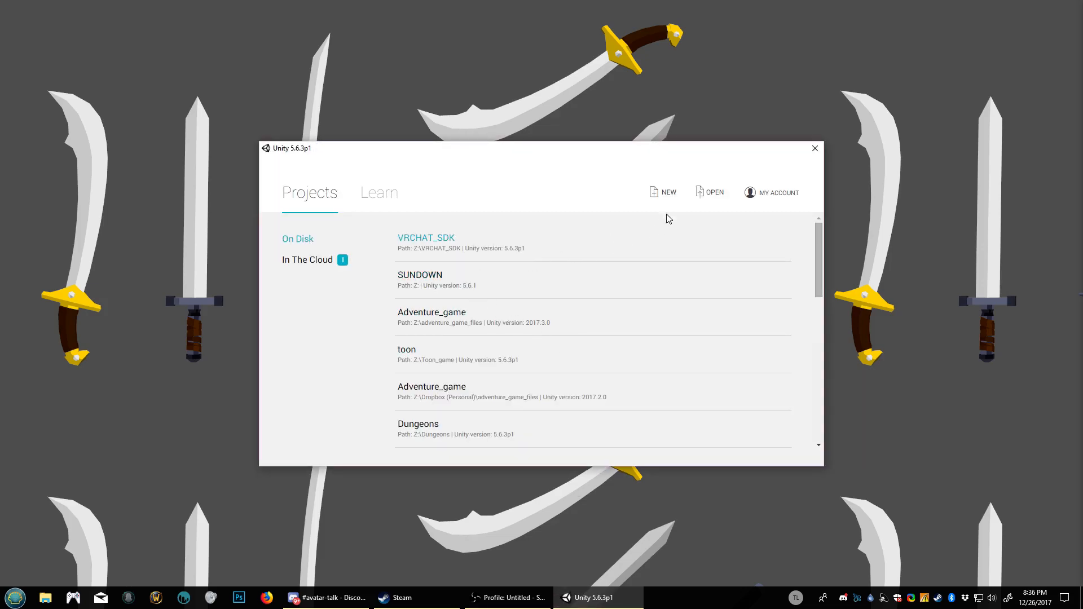
pyautogui.scroll(-2, 508, 384)
pyautogui.scroll(2, 521, 391)
# - Fill in a new 3D project named VR Chat SDK with the location Z:\VR CHAT SDK, and cancel its creation
pyautogui.click(667, 192)
pyautogui.click(451, 276)
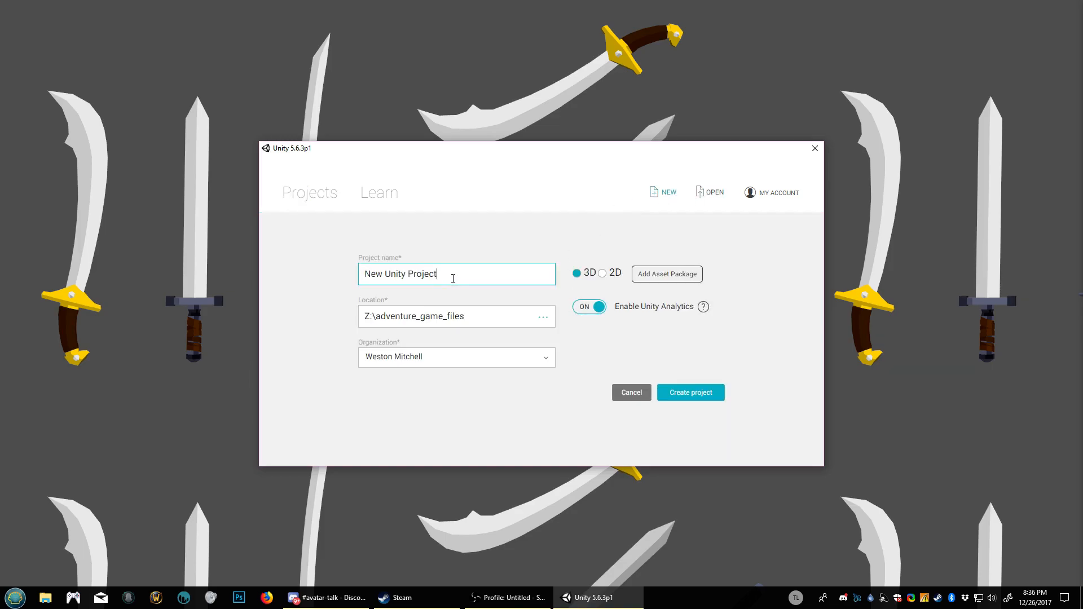
pyautogui.hotkey('ctrl', 'a')
pyautogui.write('VR Chat SDK')
pyautogui.moveTo(483, 314); pyautogui.dragTo(375, 313)
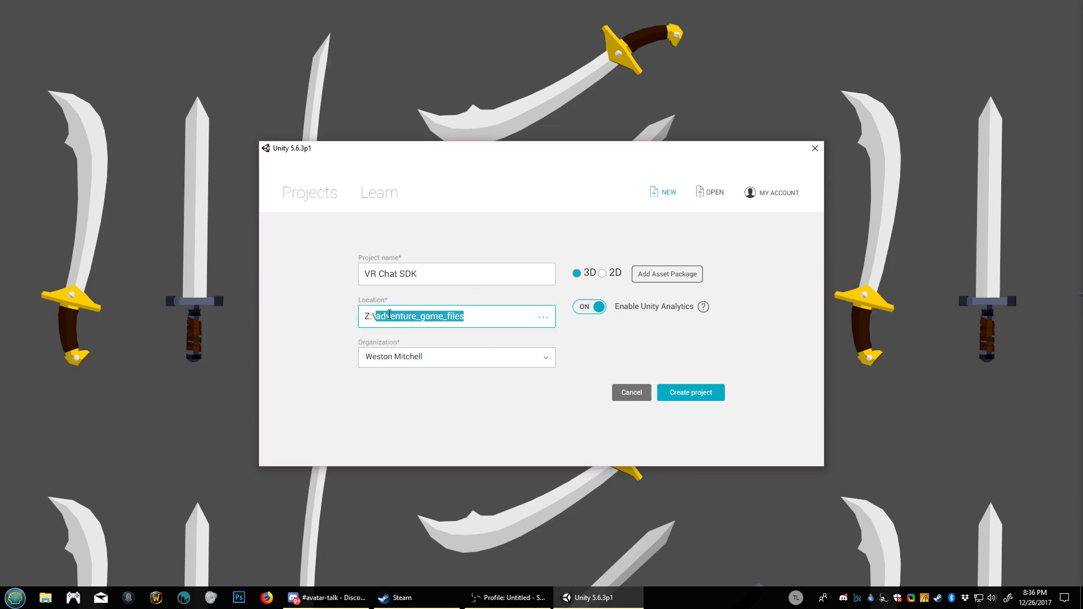
pyautogui.write('VRCHAT DSK')
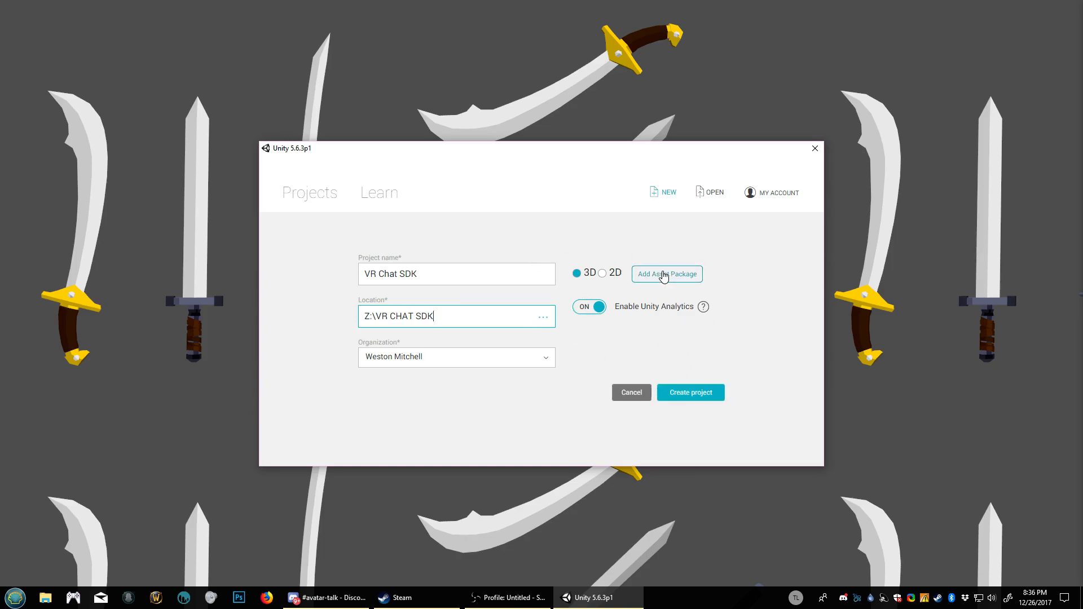
pyautogui.click(631, 393)
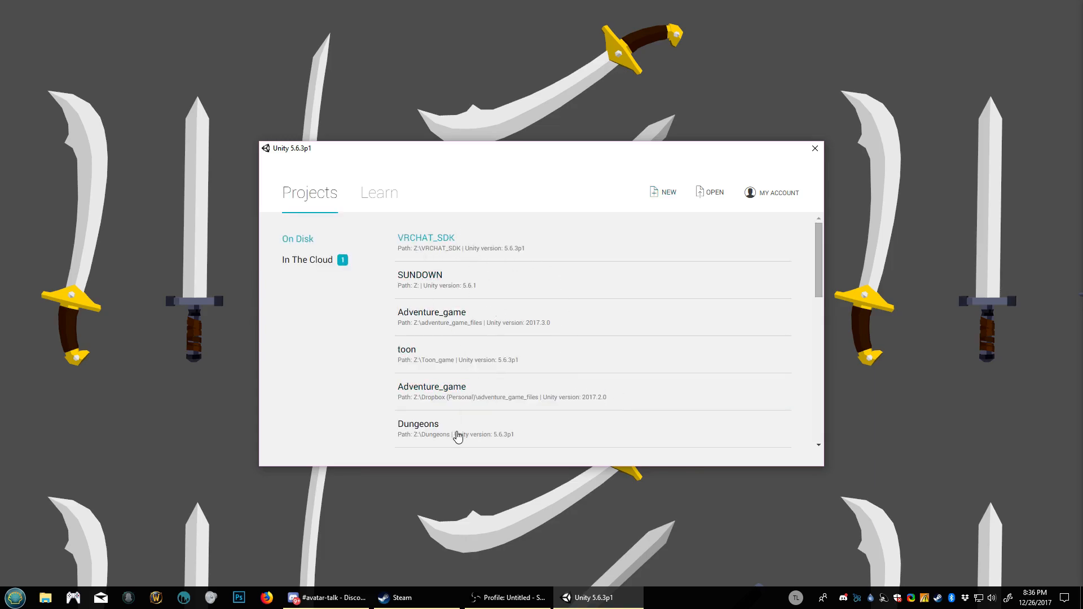
# - Open the existing VRCHAT_SDK project
pyautogui.click(430, 240)
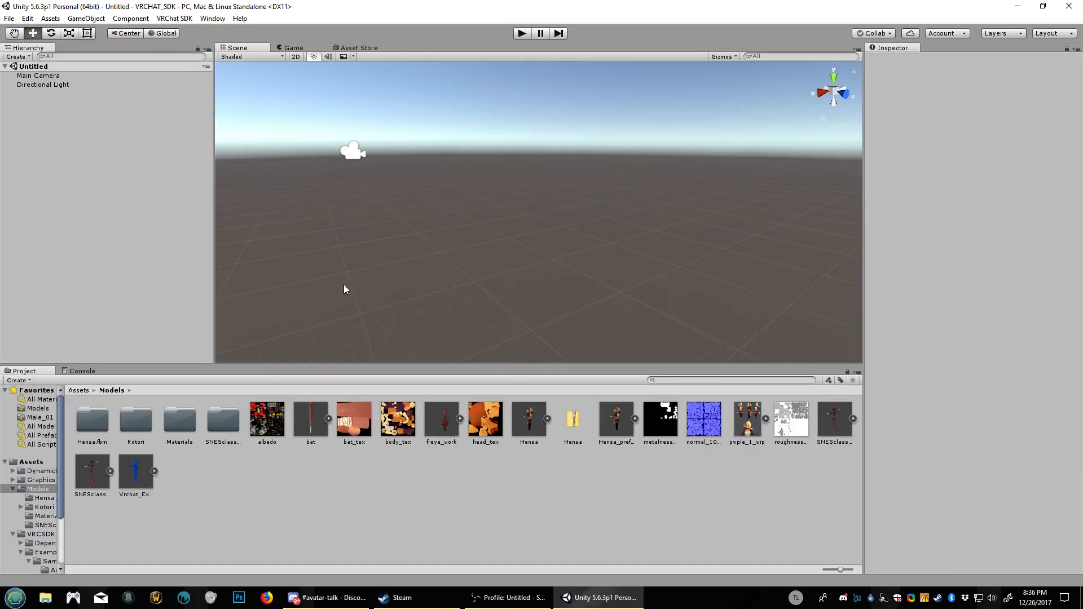
pyautogui.click(9, 18)
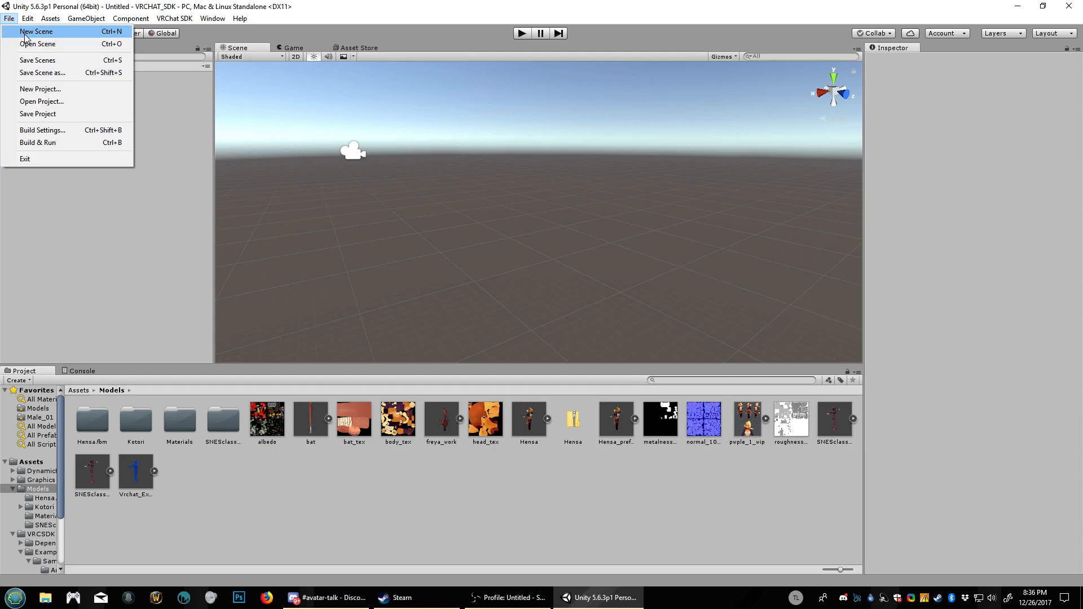
pyautogui.click(188, 276)
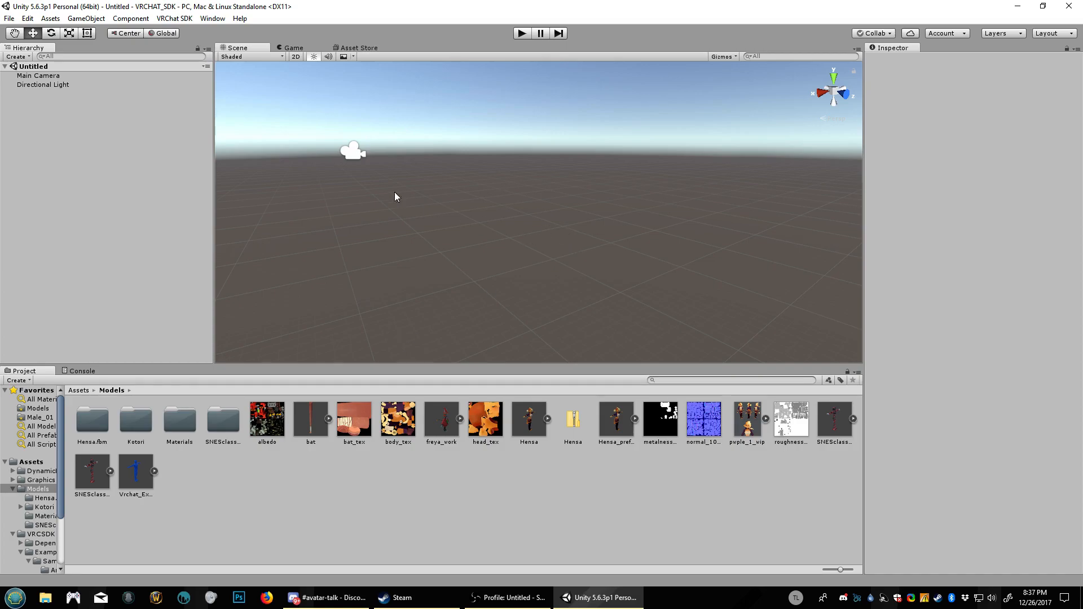
# - Start a custom package import and browse to the Downloads folder on the Storage (Z:) drive
pyautogui.click(9, 18)
pyautogui.moveTo(27, 18)
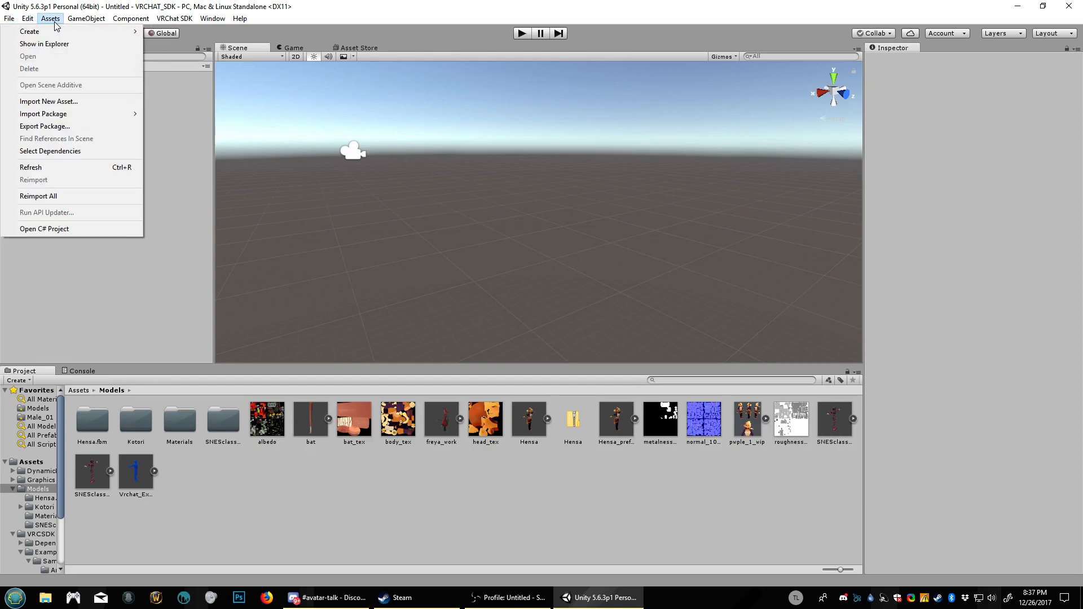
pyautogui.moveTo(63, 115)
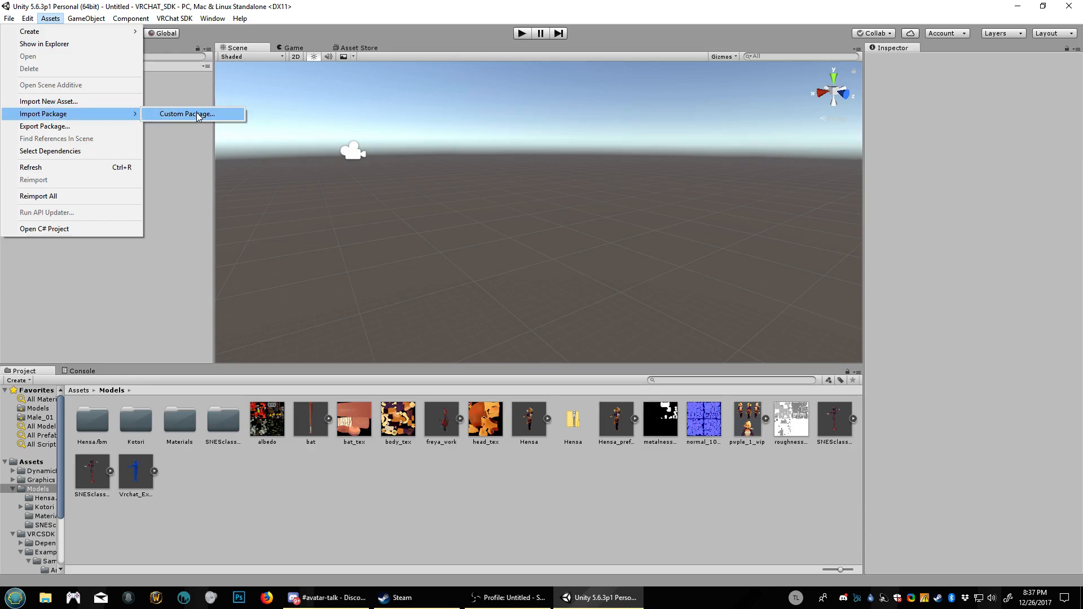
pyautogui.click(198, 116)
pyautogui.click(45, 225)
pyautogui.click(314, 147)
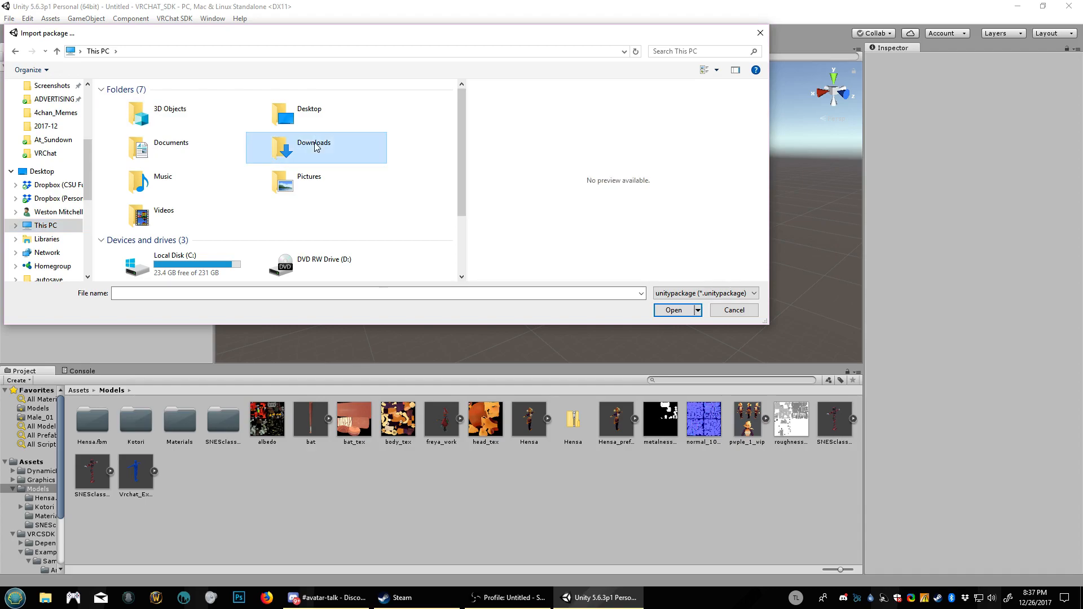
pyautogui.doubleClick(315, 147)
pyautogui.click(46, 225)
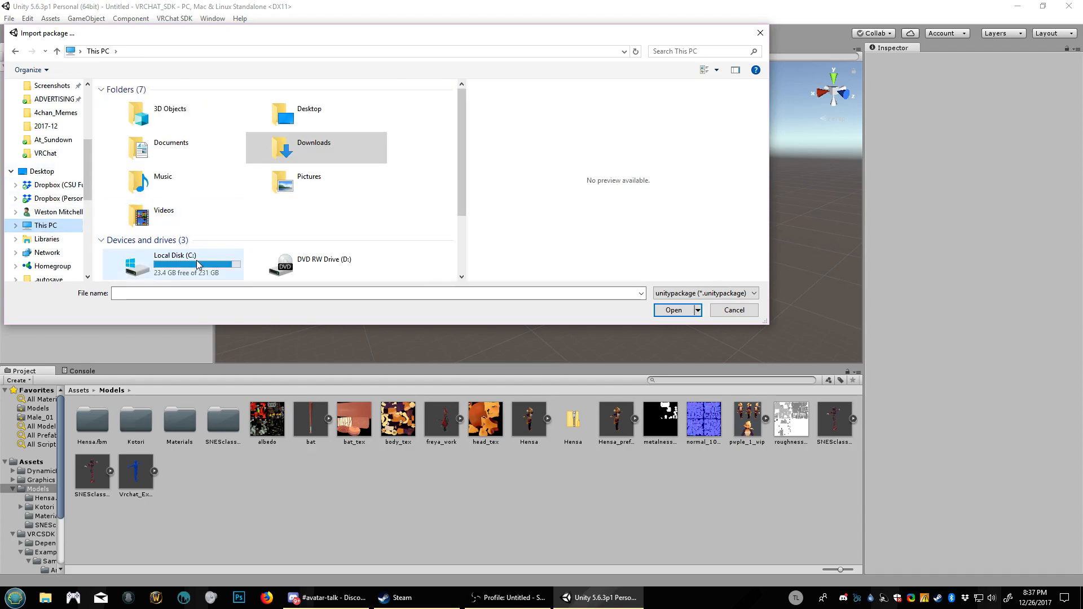
pyautogui.scroll(-3, 197, 264)
pyautogui.doubleClick(155, 208)
pyautogui.click(147, 119)
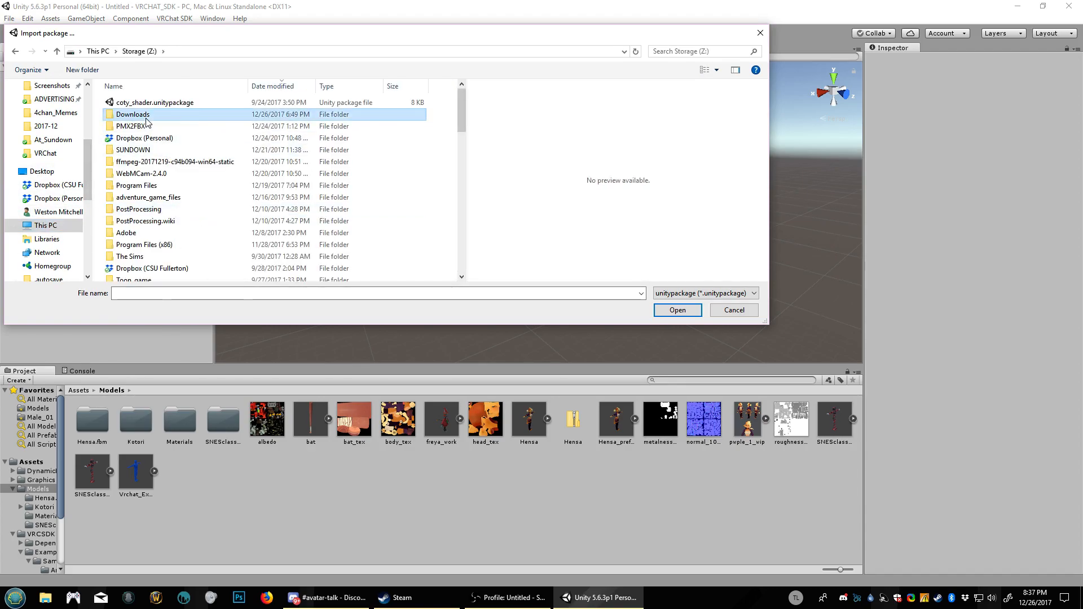
pyautogui.doubleClick(146, 120)
# - Load VRCSDK-2017.12.12.13.36_Public.unitypackage, look through its contents, and dismiss the import
pyautogui.click(265, 200)
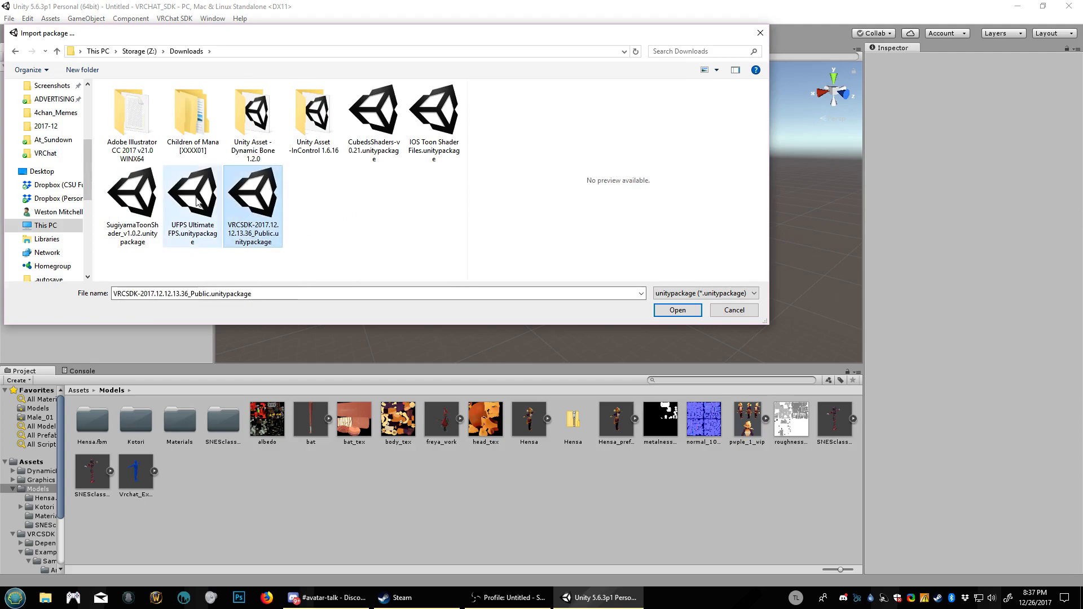
pyautogui.click(678, 309)
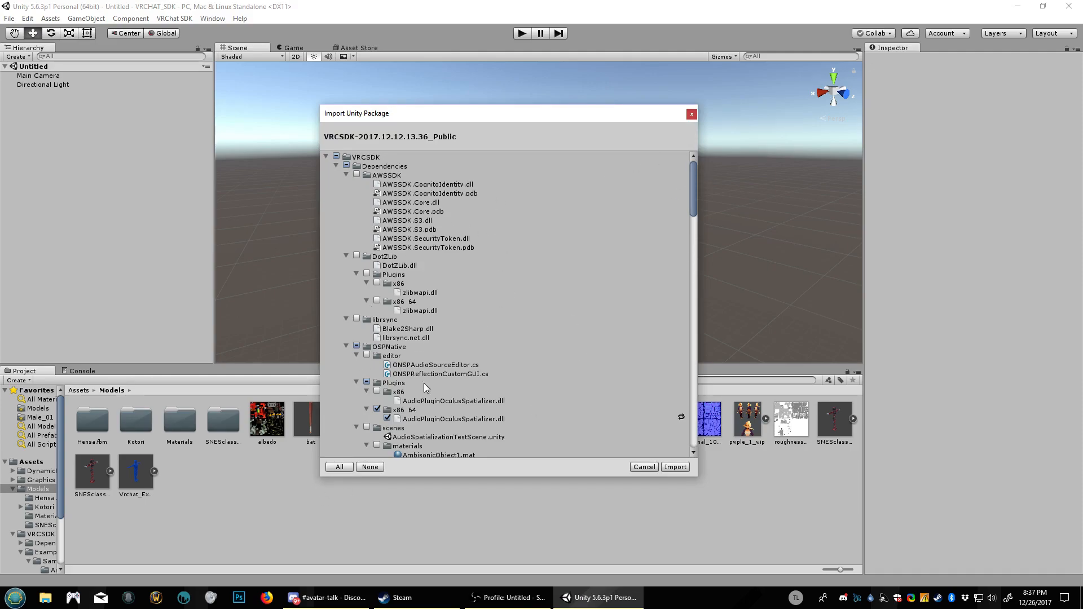
pyautogui.moveTo(696, 177); pyautogui.dragTo(671, 411)
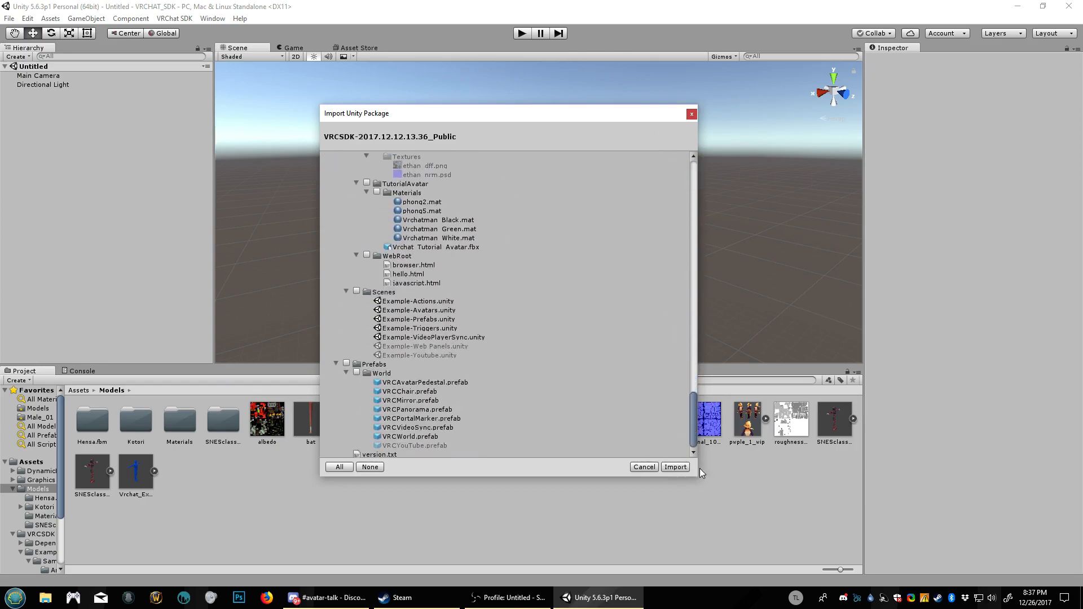
pyautogui.click(691, 114)
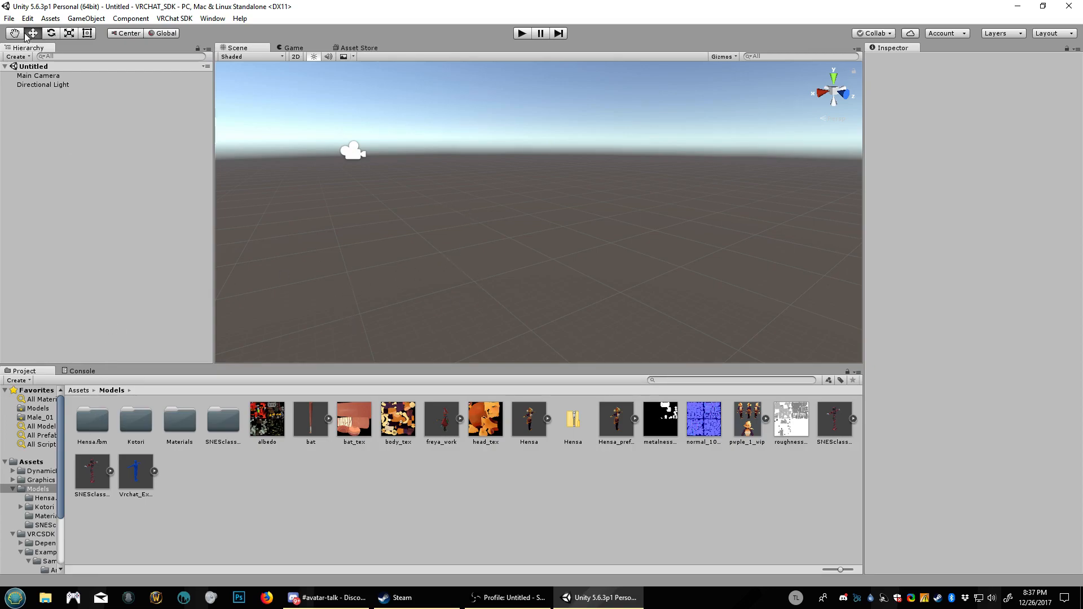
# - Delete the SNESclassic_1 prefab from the Models folder
pyautogui.click(92, 472)
pyautogui.press('Delete')
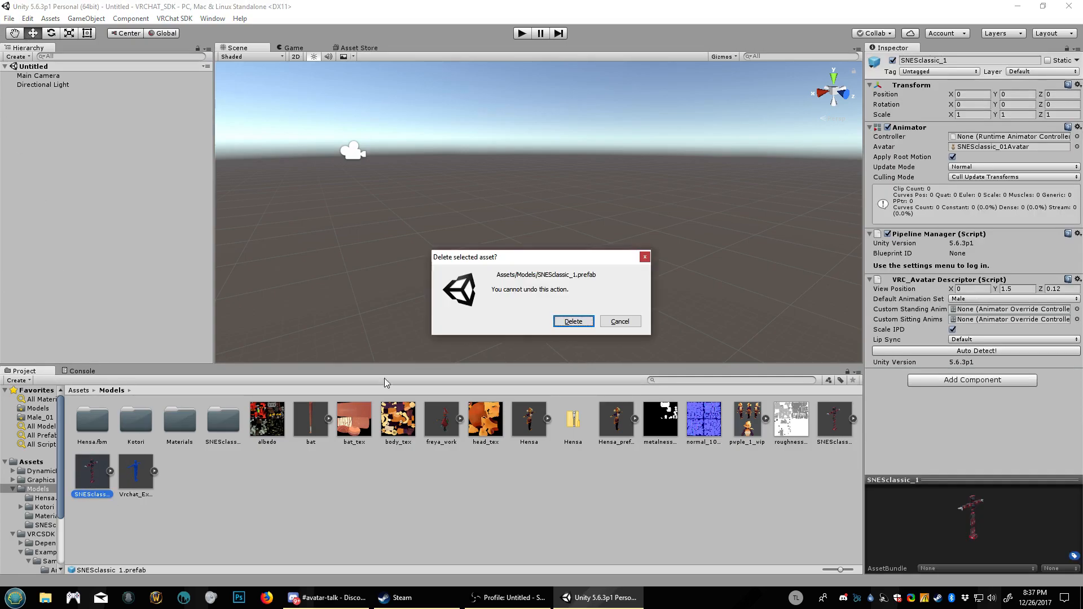
pyautogui.click(573, 321)
# - Import the custom package SnesClassic_Avatar_01.unitypackage from the VRChat folder in Dropbox (Personal)
pyautogui.click(27, 19)
pyautogui.moveTo(51, 19)
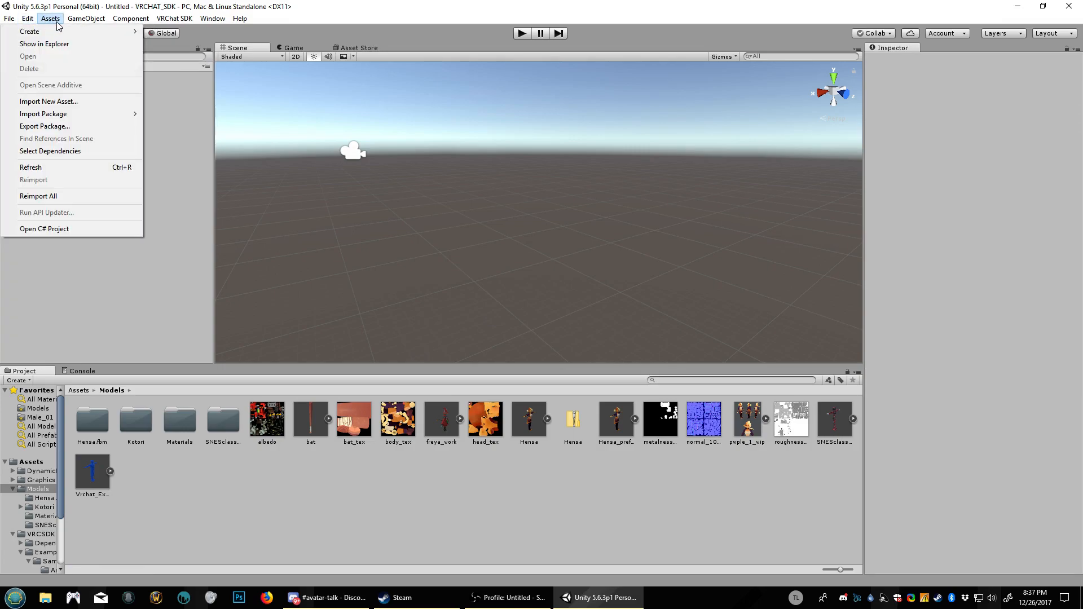
pyautogui.moveTo(122, 114)
pyautogui.click(170, 114)
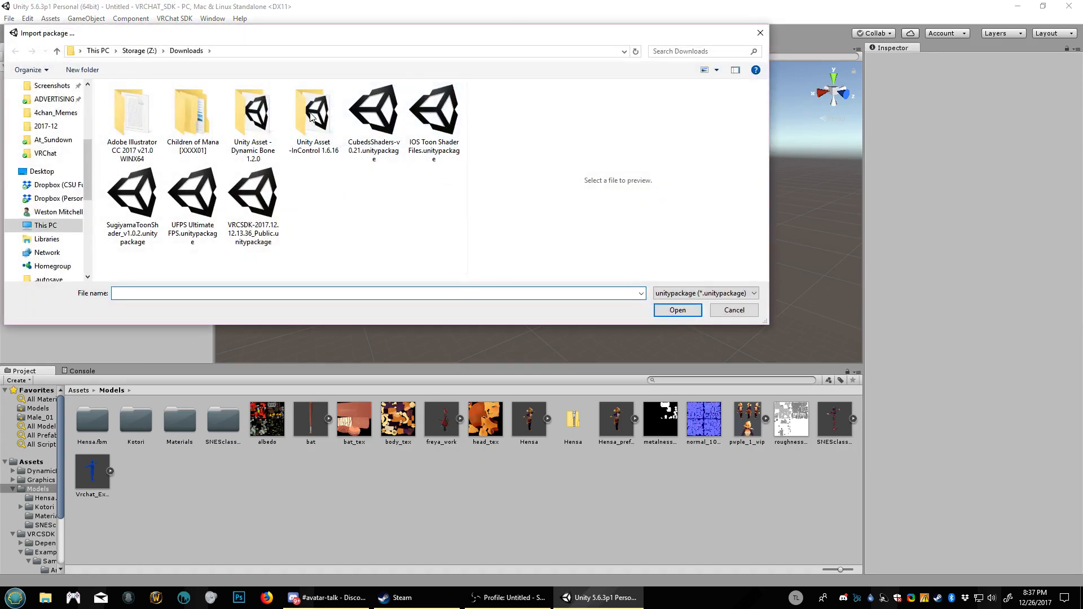
pyautogui.click(44, 228)
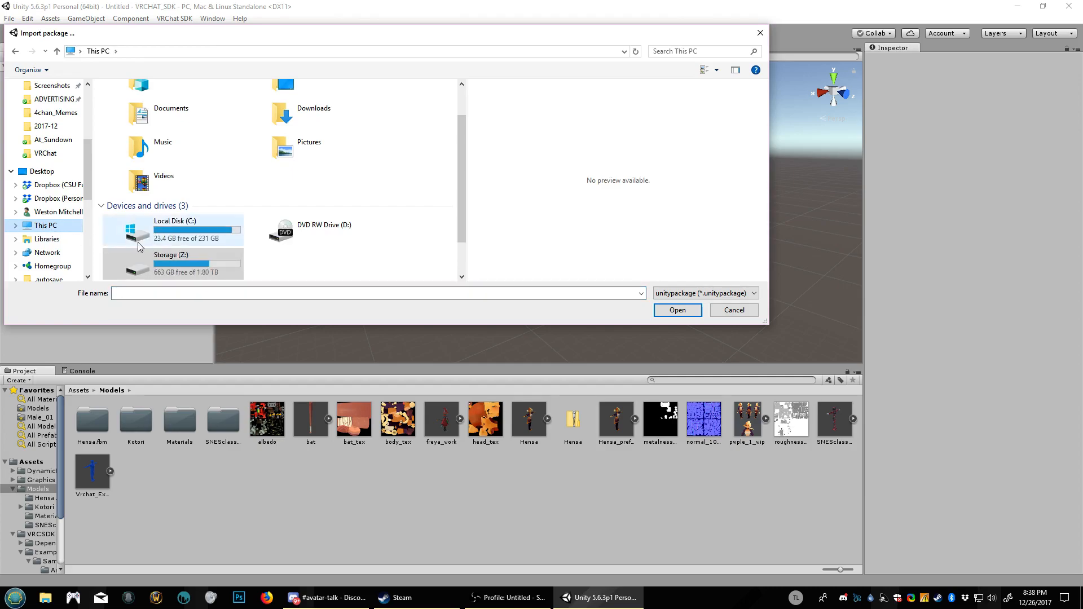
pyautogui.scroll(2, 54, 247)
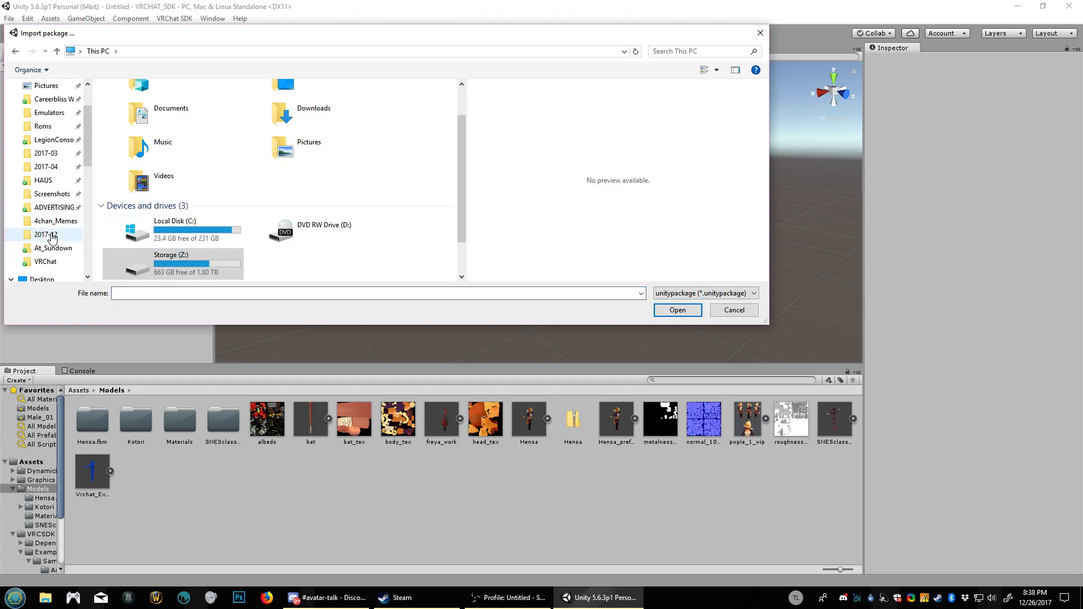
pyautogui.click(45, 262)
pyautogui.click(186, 150)
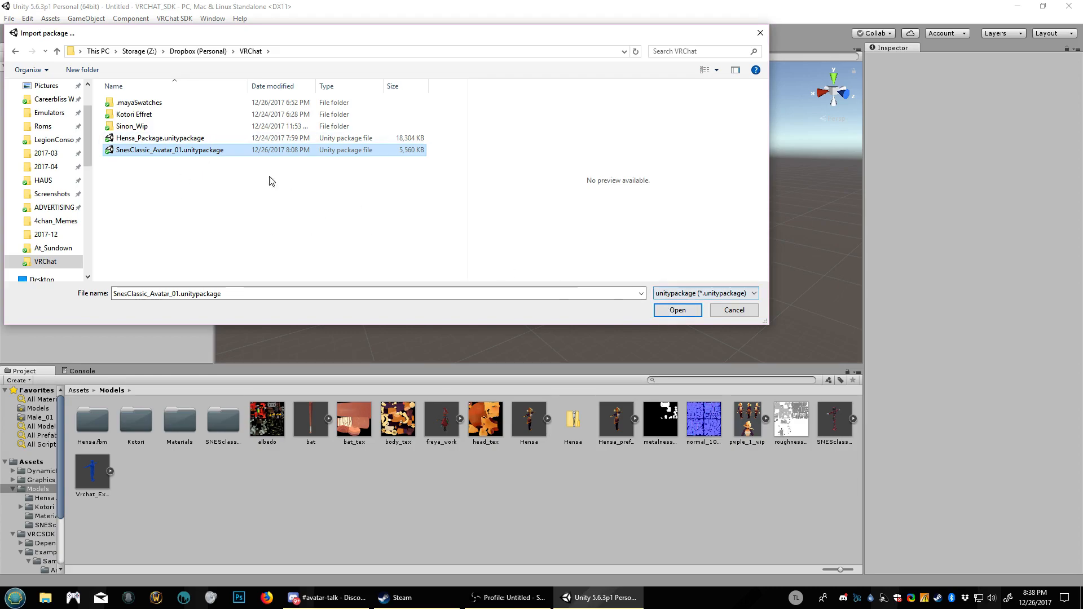
pyautogui.click(678, 310)
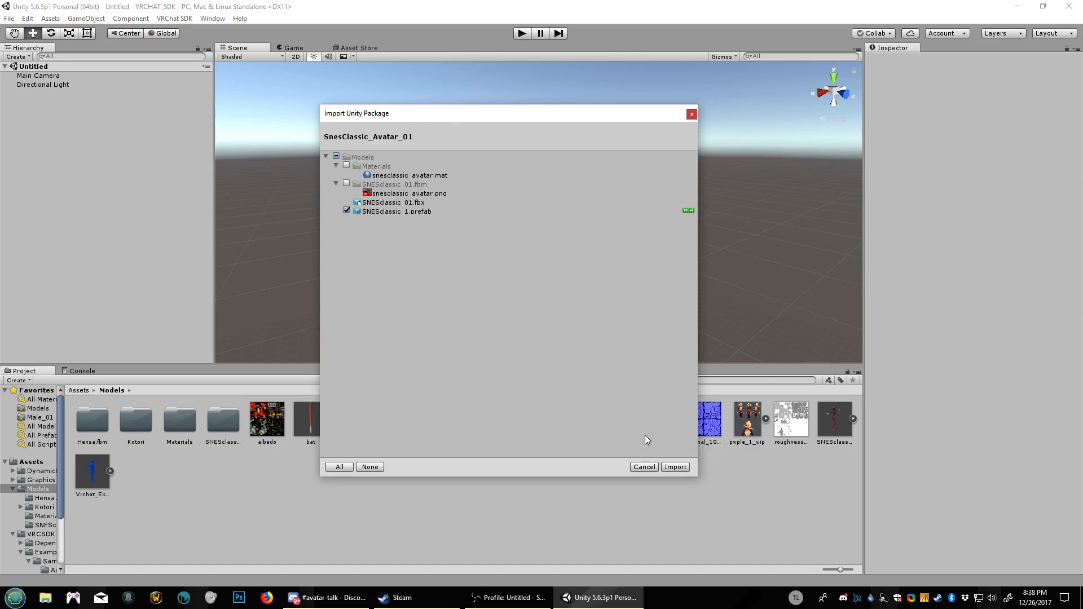
pyautogui.click(666, 468)
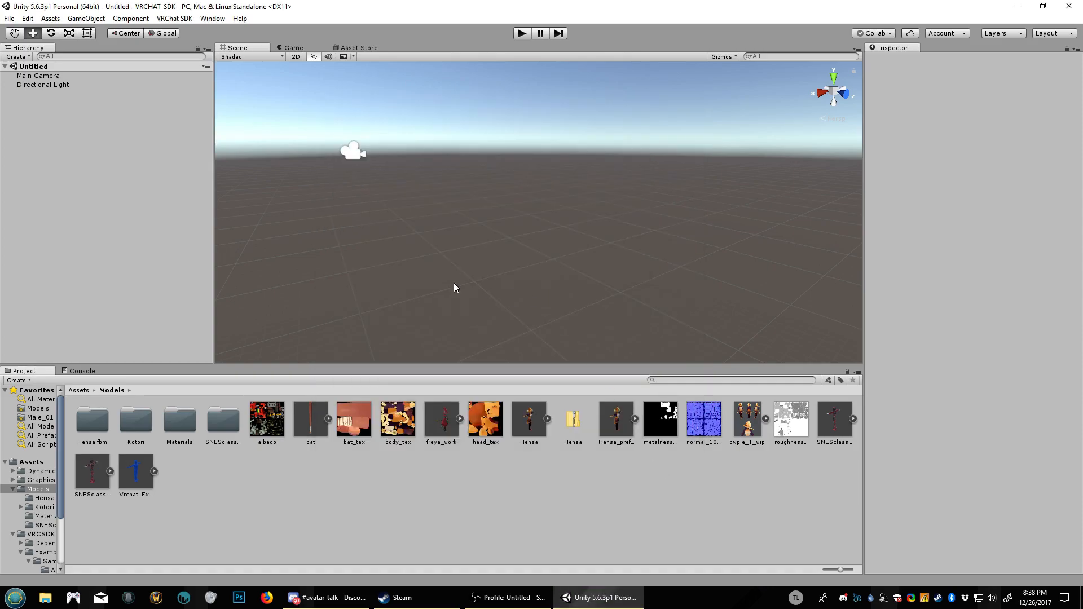
# - Enlarge the SNESclassic_1 prefab's preview and rotate it to inspect the avatar model
pyautogui.click(107, 466)
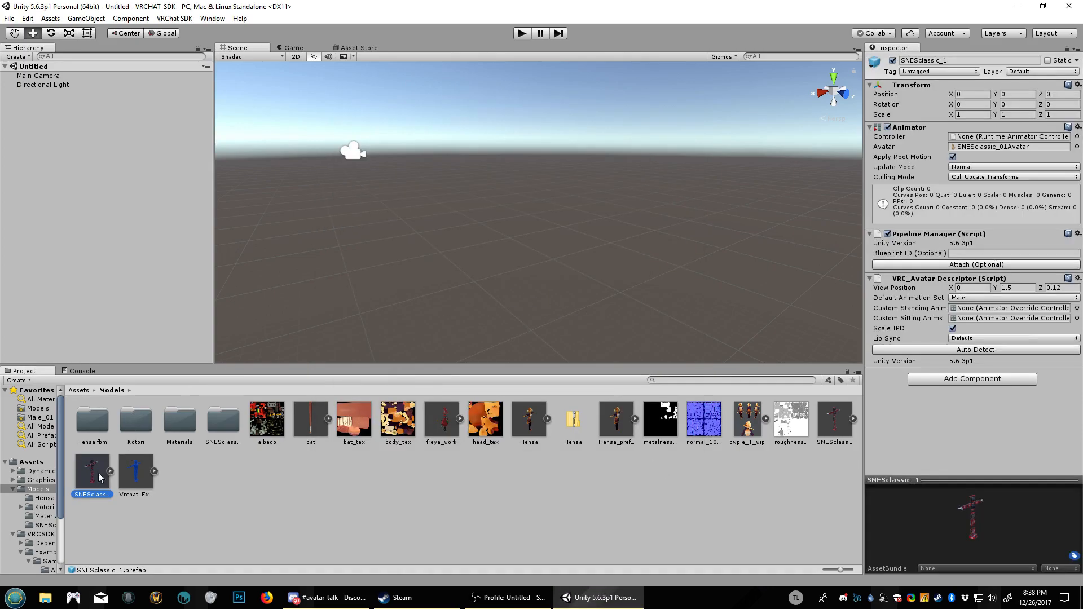
pyautogui.moveTo(970, 481); pyautogui.dragTo(986, 344)
pyautogui.moveTo(963, 479); pyautogui.dragTo(903, 477)
pyautogui.click(135, 501)
pyautogui.click(82, 483)
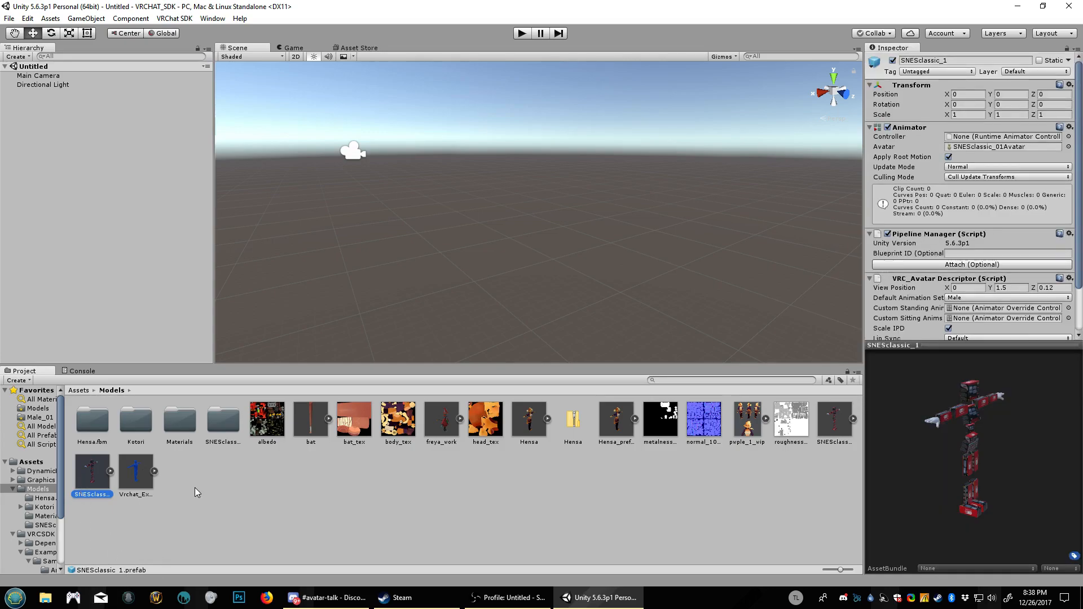
# - Add the SNESclassic_1 prefab to the scene hierarchy and keep it selected
pyautogui.moveTo(93, 481); pyautogui.dragTo(122, 177)
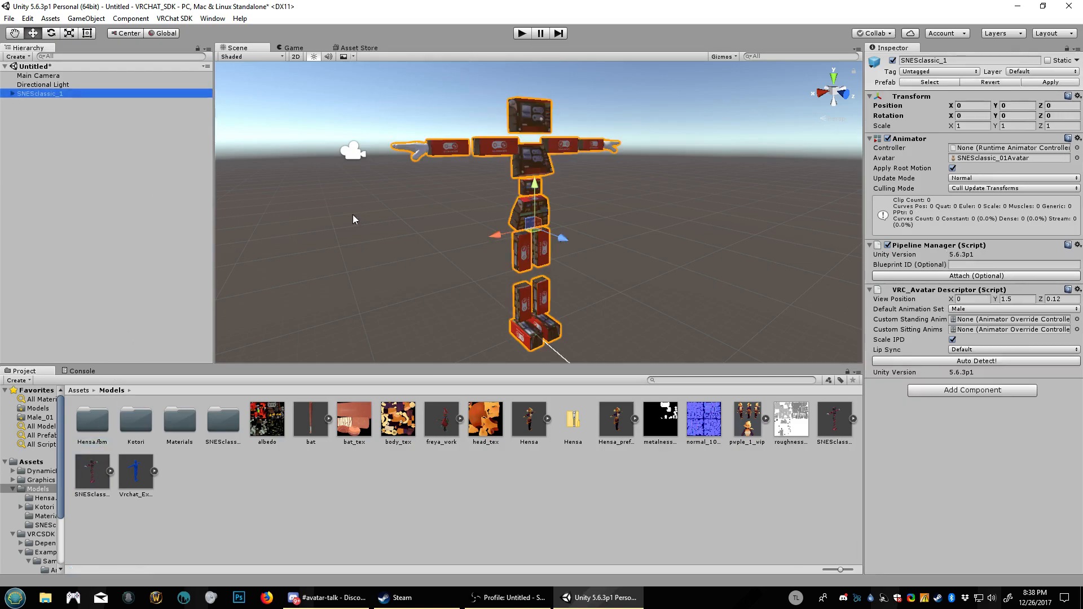
pyautogui.click(587, 207)
pyautogui.click(53, 94)
# - Open the VRChat SDK build control panel and move its window clear of the hierarchy
pyautogui.click(175, 19)
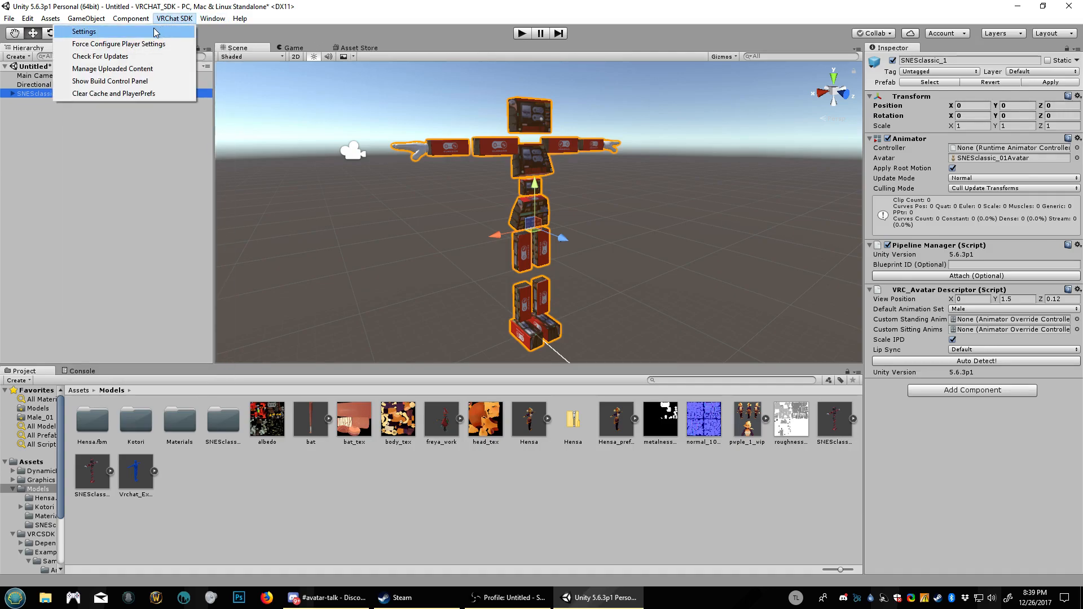
pyautogui.click(128, 82)
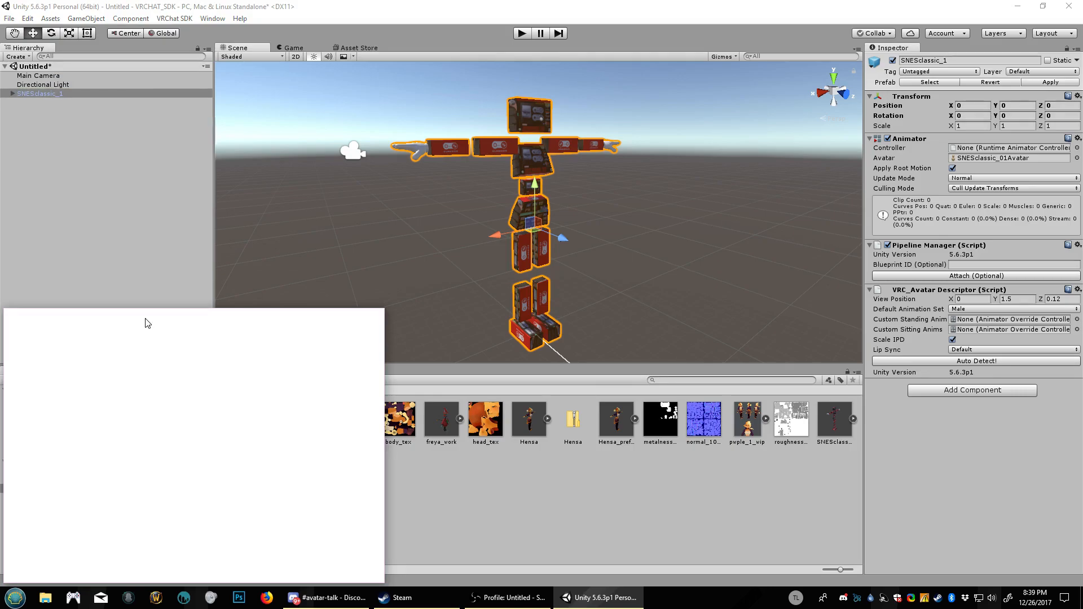
pyautogui.moveTo(293, 310); pyautogui.dragTo(324, 307)
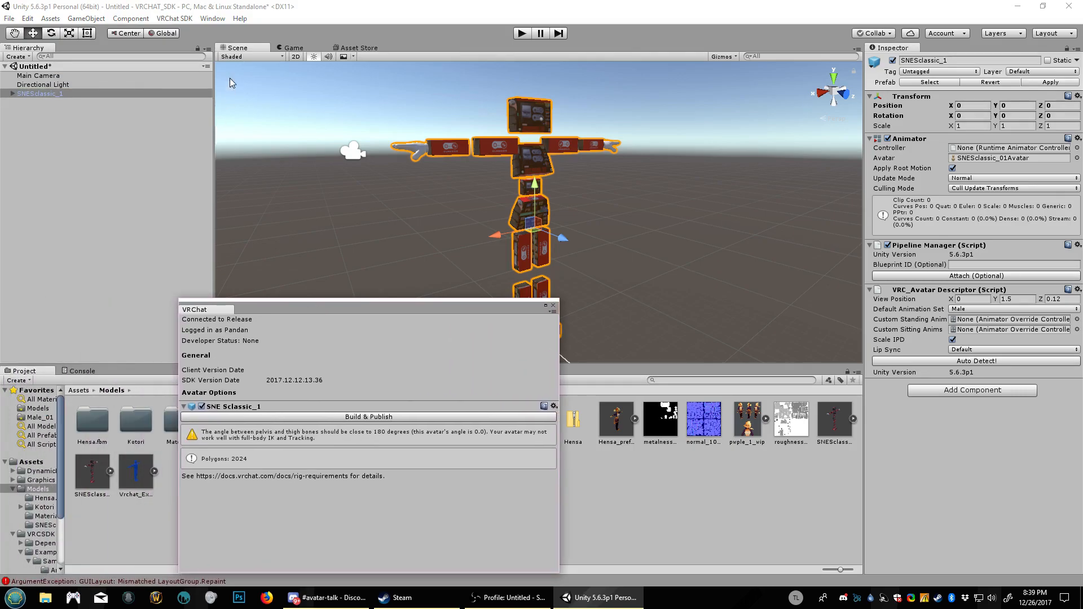
# - Open the VRChat SDK settings and arrange the settings and build control windows side by side
pyautogui.click(174, 18)
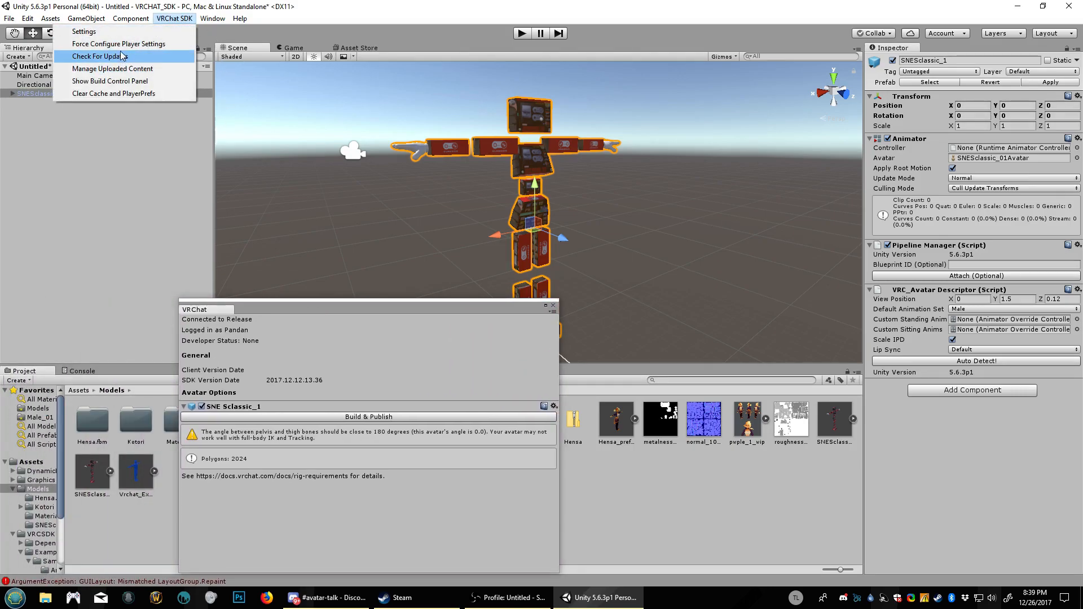
pyautogui.click(113, 34)
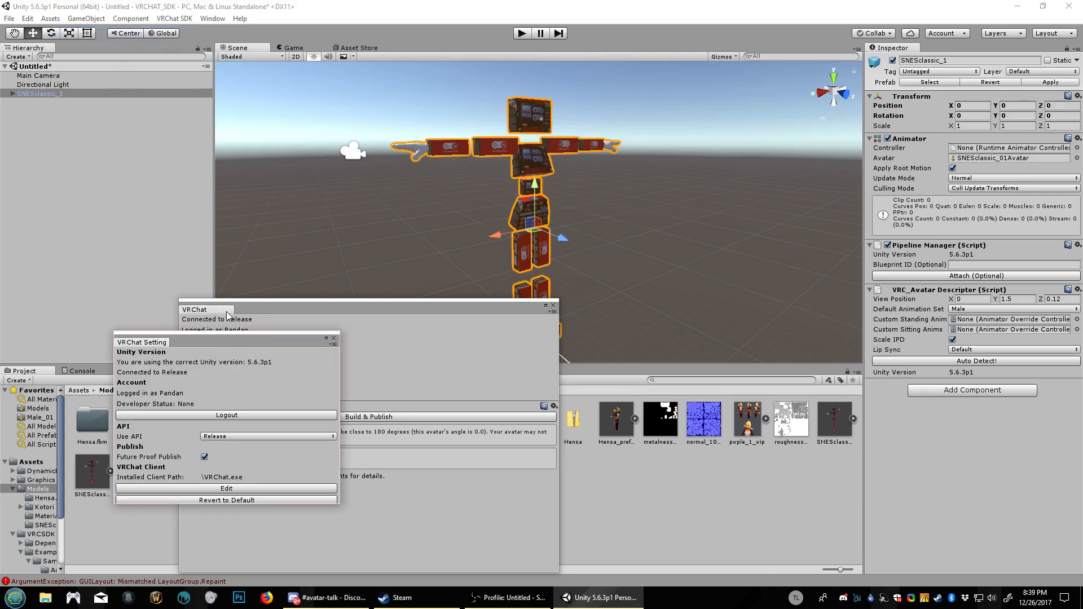
pyautogui.moveTo(234, 345); pyautogui.dragTo(161, 246)
pyautogui.moveTo(344, 309); pyautogui.dragTo(463, 254)
pyautogui.click(176, 19)
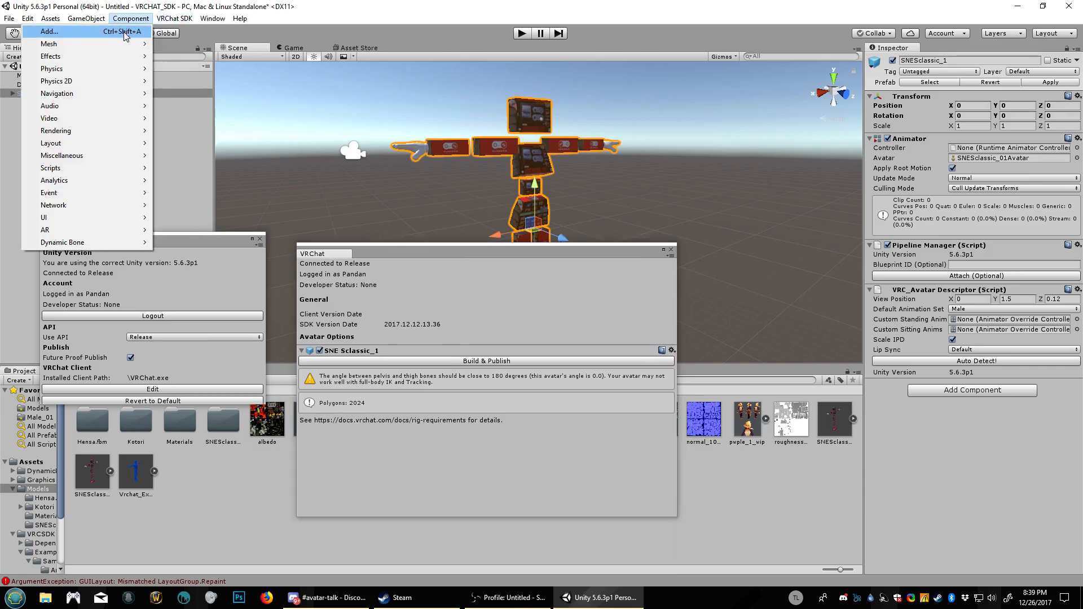
pyautogui.moveTo(138, 246); pyautogui.dragTo(165, 233)
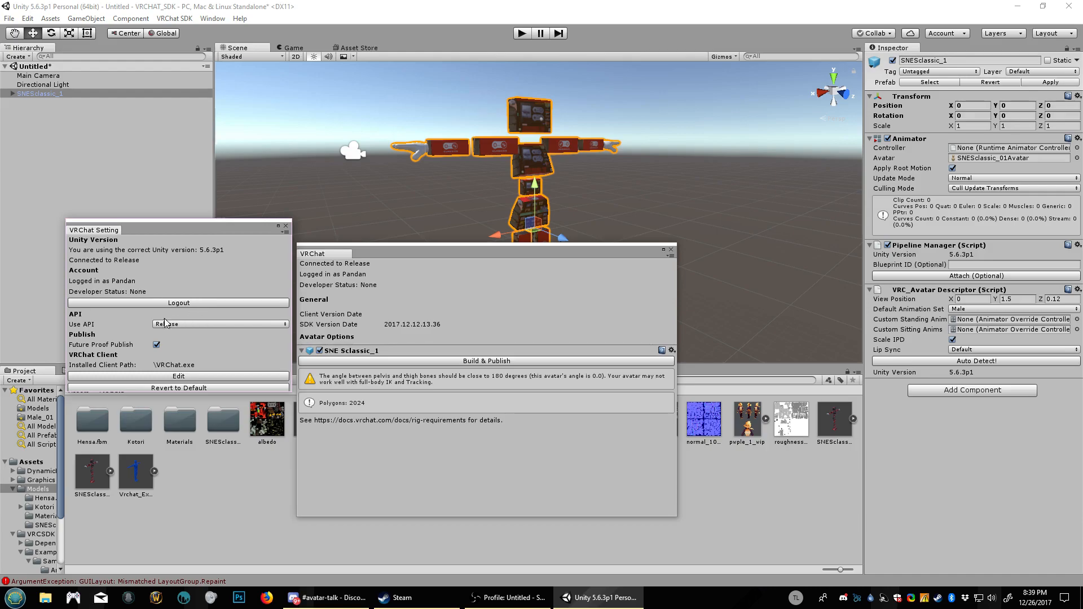
# - Close both VRChat SDK windows, reopen only the build control panel, and move it clear of the avatar in the scene
pyautogui.click(286, 226)
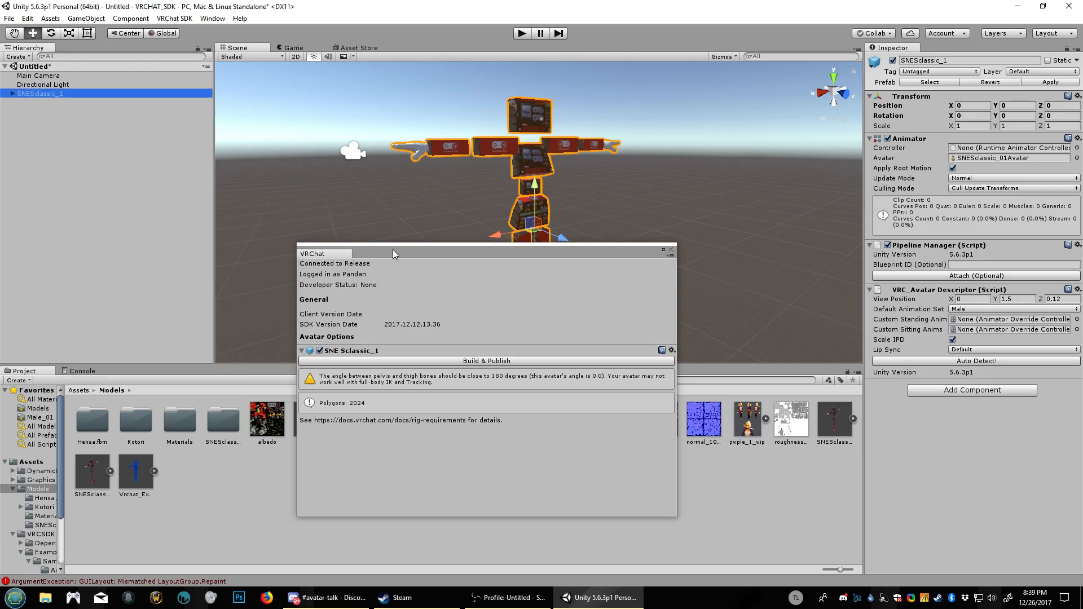
pyautogui.click(671, 250)
pyautogui.click(671, 250)
pyautogui.click(212, 18)
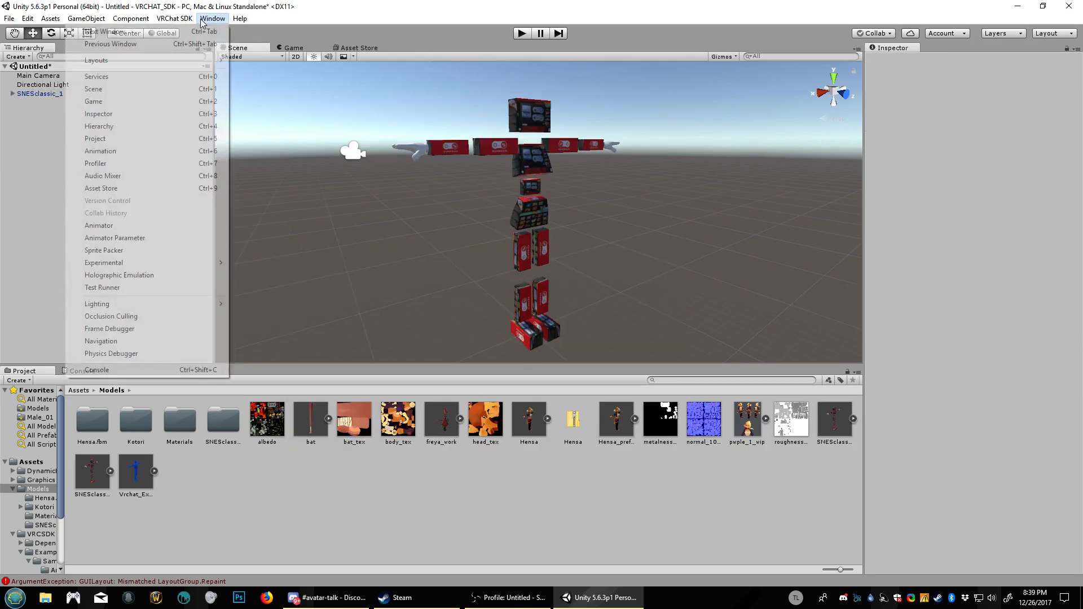
pyautogui.moveTo(176, 19)
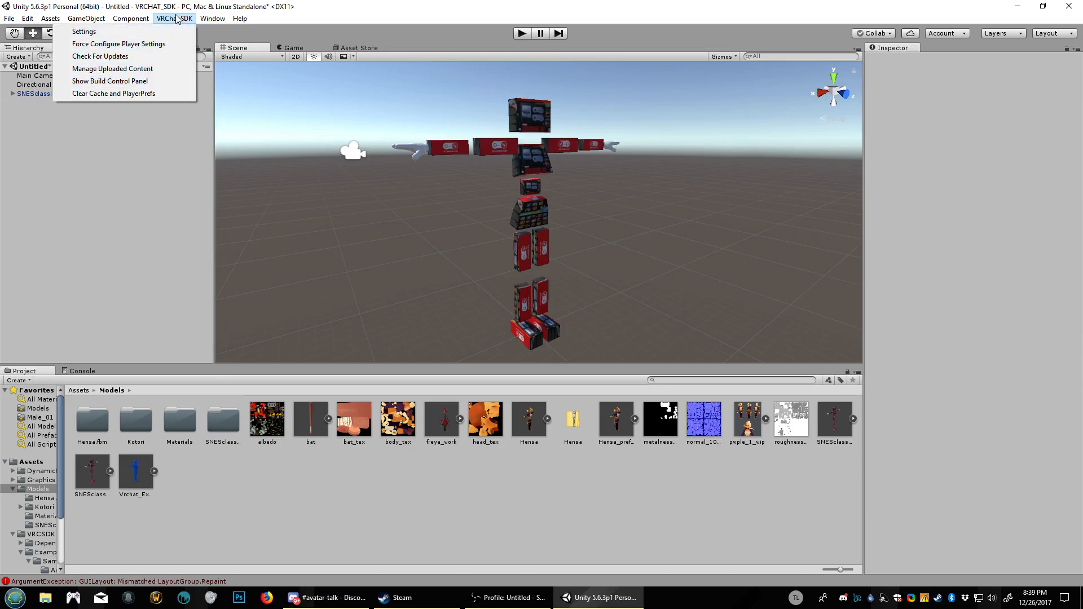
pyautogui.click(110, 80)
pyautogui.moveTo(406, 258); pyautogui.dragTo(221, 228)
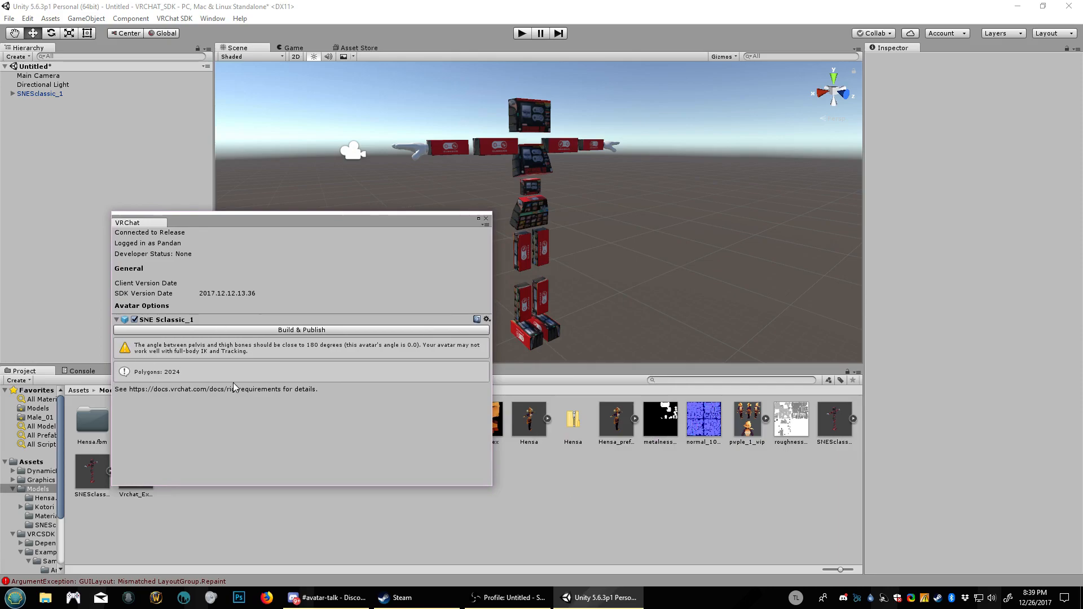
# - Remove the VRC_Avatar Descriptor and Pipeline Manager components from the SNESclassic_1 object
pyautogui.click(72, 94)
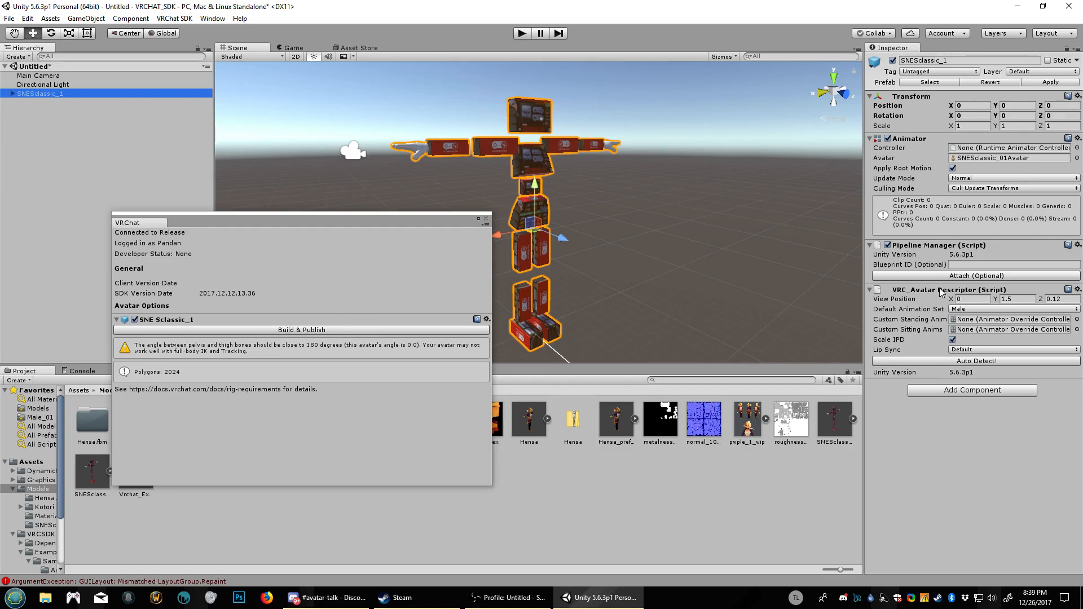
pyautogui.click(1018, 299)
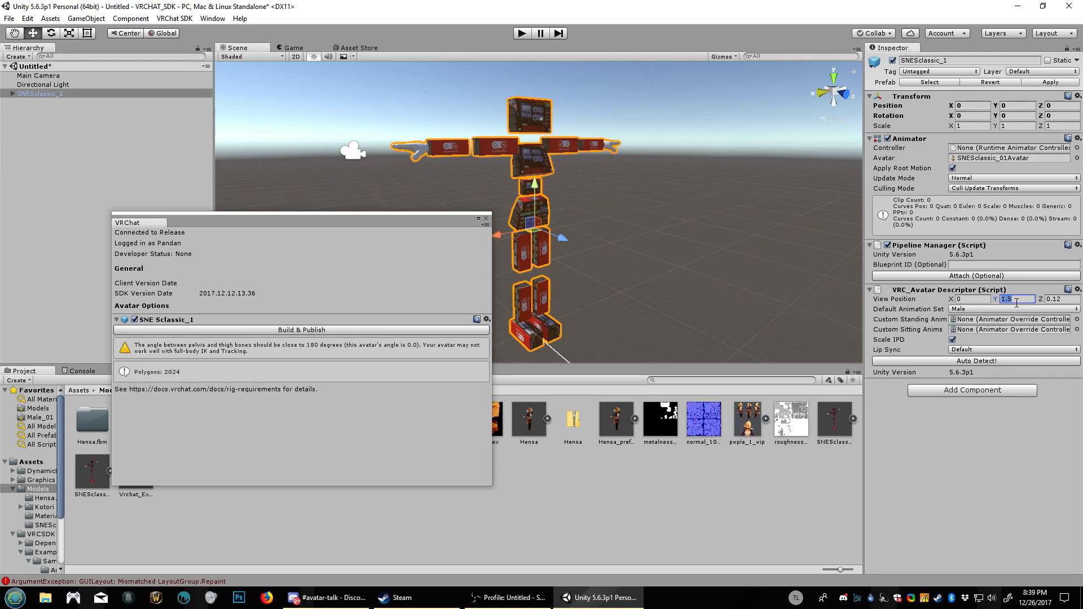
pyautogui.rightClick(913, 289)
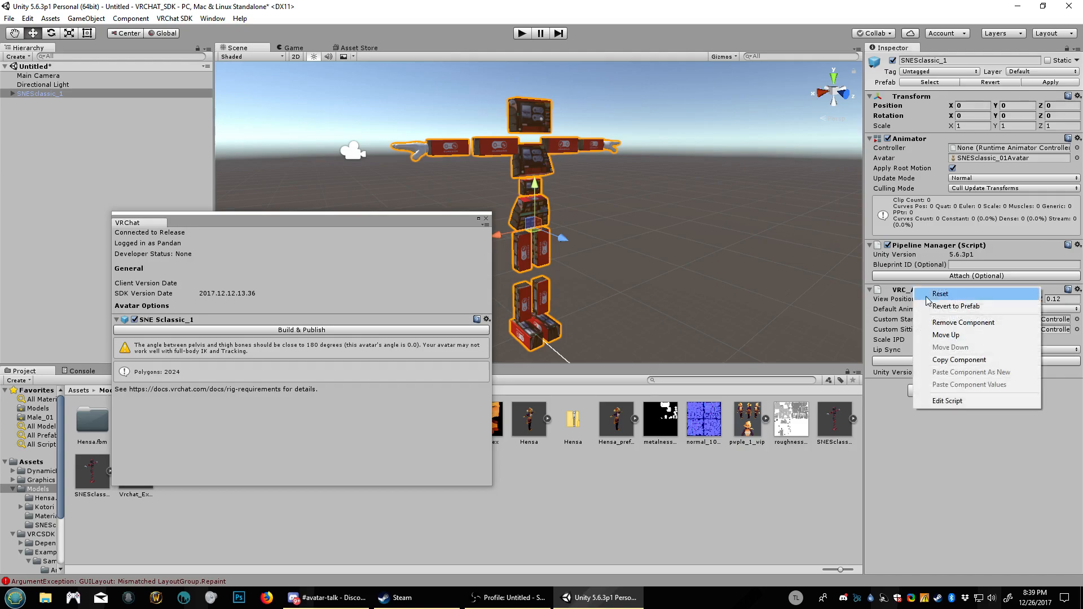
pyautogui.click(946, 322)
pyautogui.rightClick(916, 245)
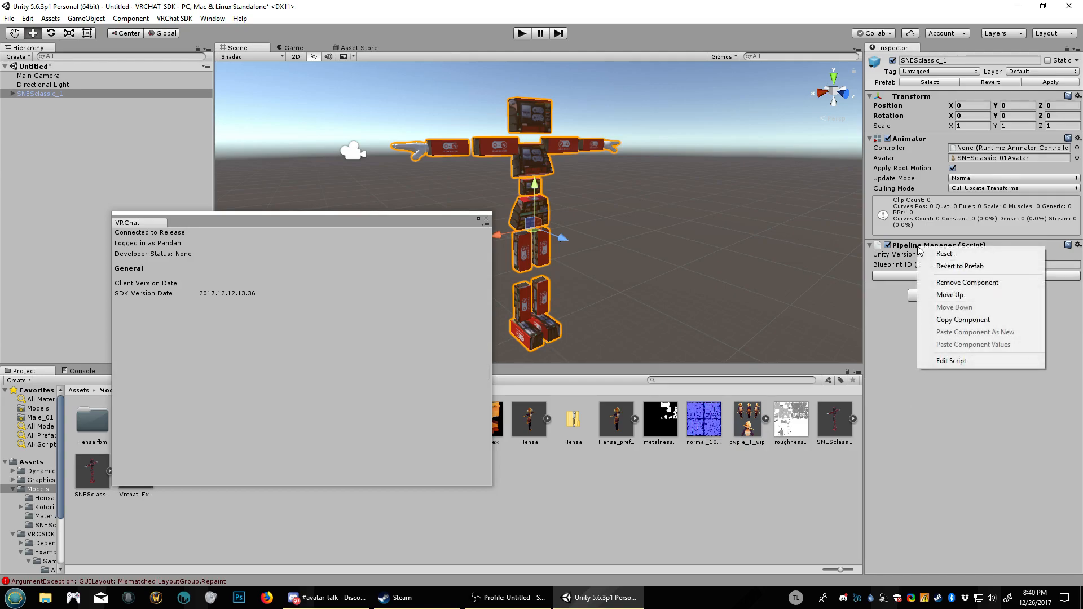
pyautogui.click(931, 282)
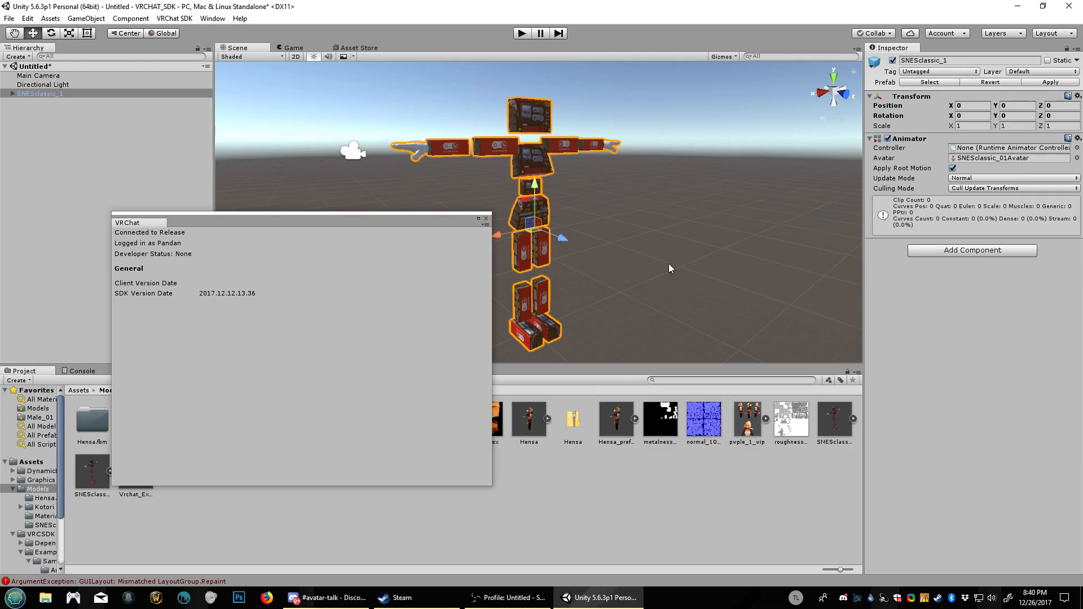
# - Find the VRC_Avatar Descriptor component by searching for "avatar" and add it to SNESclassic_1
pyautogui.click(939, 251)
pyautogui.click(339, 208)
pyautogui.click(334, 160)
pyautogui.click(45, 94)
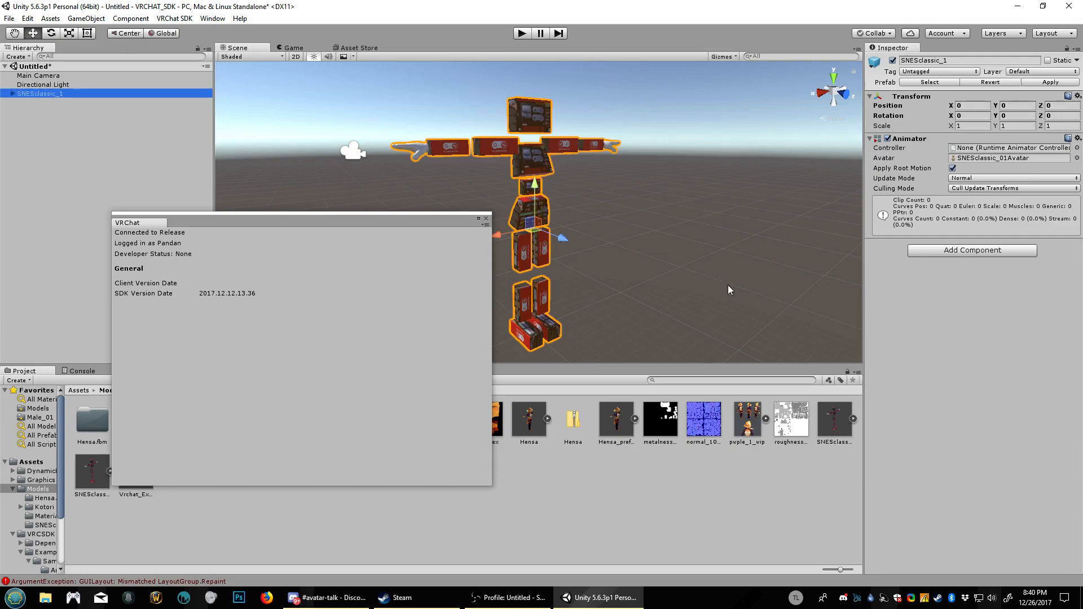
pyautogui.click(936, 251)
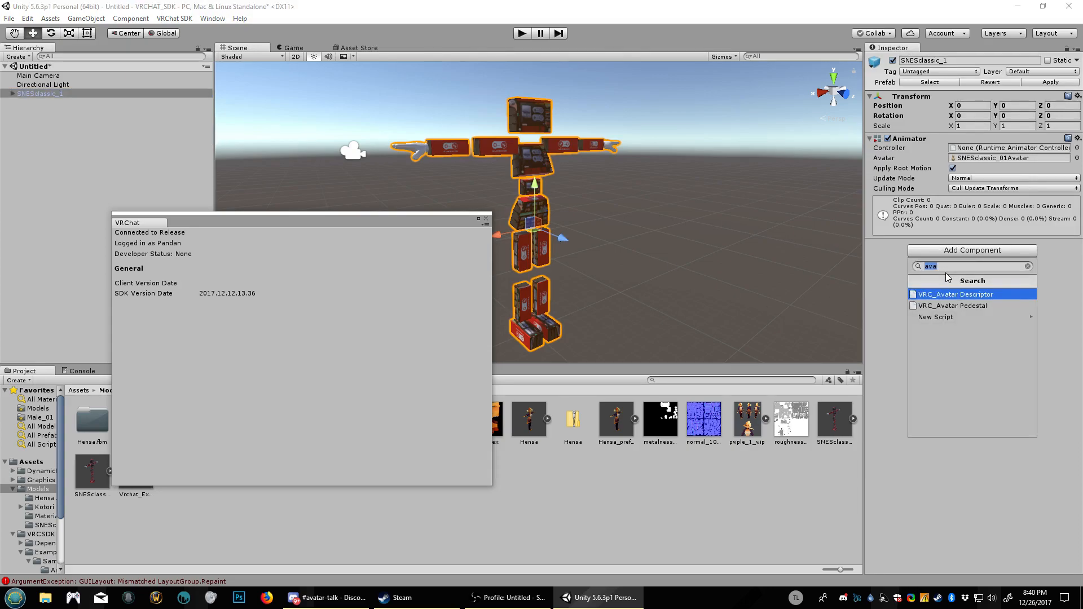
pyautogui.press('BackSpace')
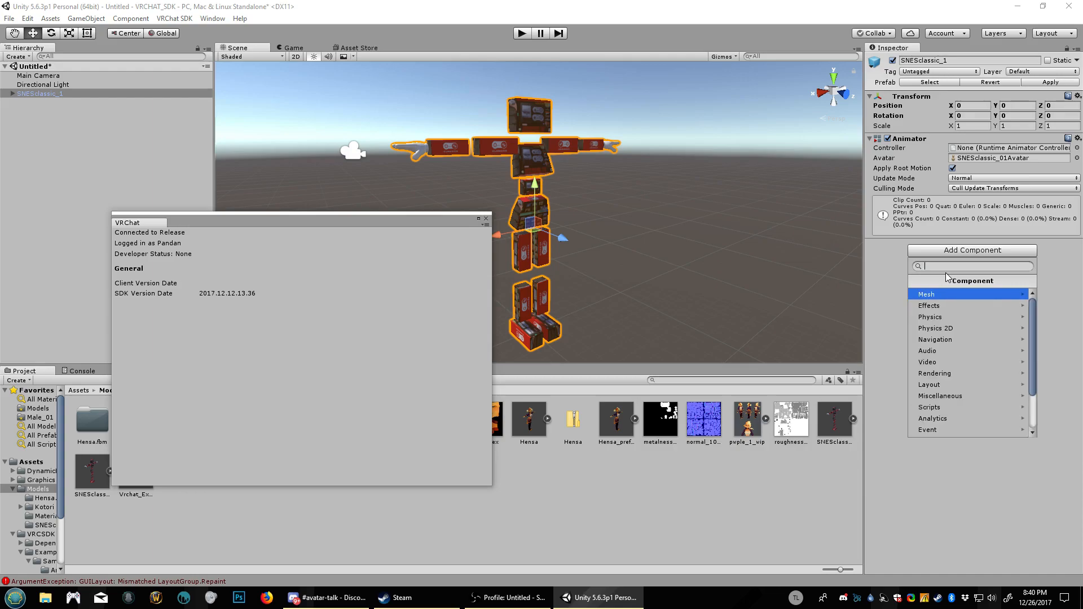
pyautogui.write('avatar')
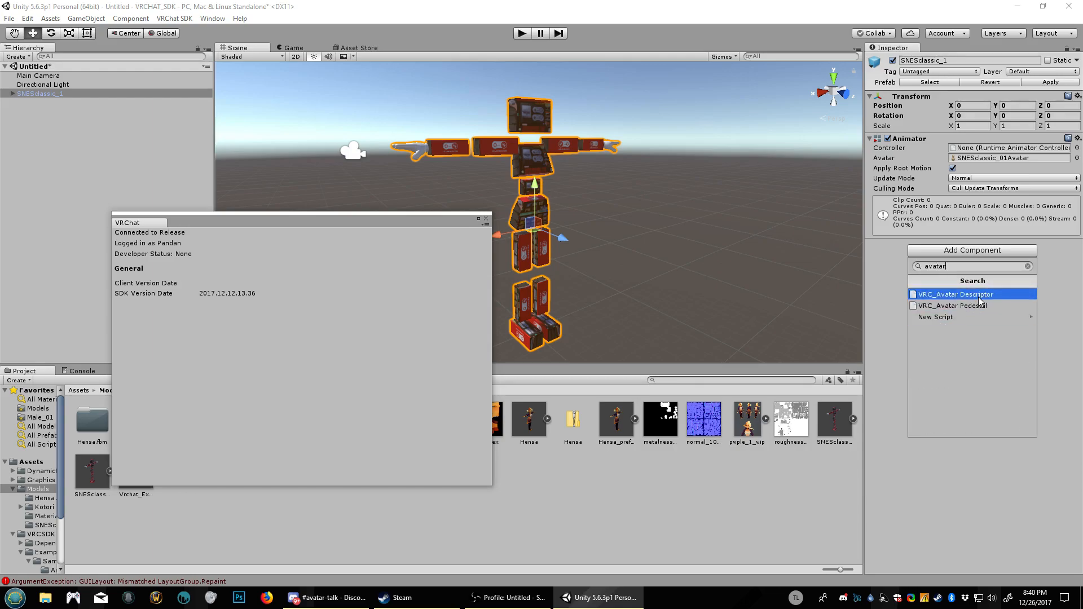
pyautogui.click(950, 296)
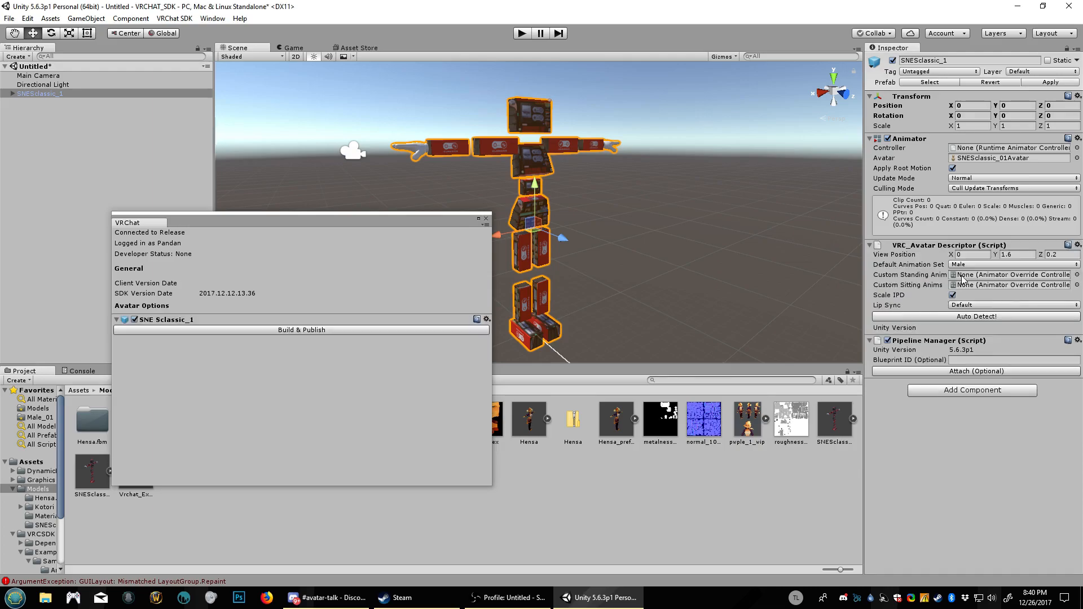
# - Set the descriptor's View Position Y to 1.5 and check the viewpoint marker against the avatar's head
pyautogui.click(1015, 254)
pyautogui.write('1.5')
pyautogui.click(75, 95)
pyautogui.keyDown('alt'); pyautogui.moveTo(567, 196); pyautogui.dragTo(638, 182, button='right'); pyautogui.keyUp('alt')
pyautogui.moveTo(638, 182)
pyautogui.keyDown('alt'); pyautogui.mouseDown()
pyautogui.moveTo(649, 183)
pyautogui.moveTo(618, 190)
pyautogui.moveTo(627, 194)
pyautogui.mouseUp(); pyautogui.keyUp('alt')
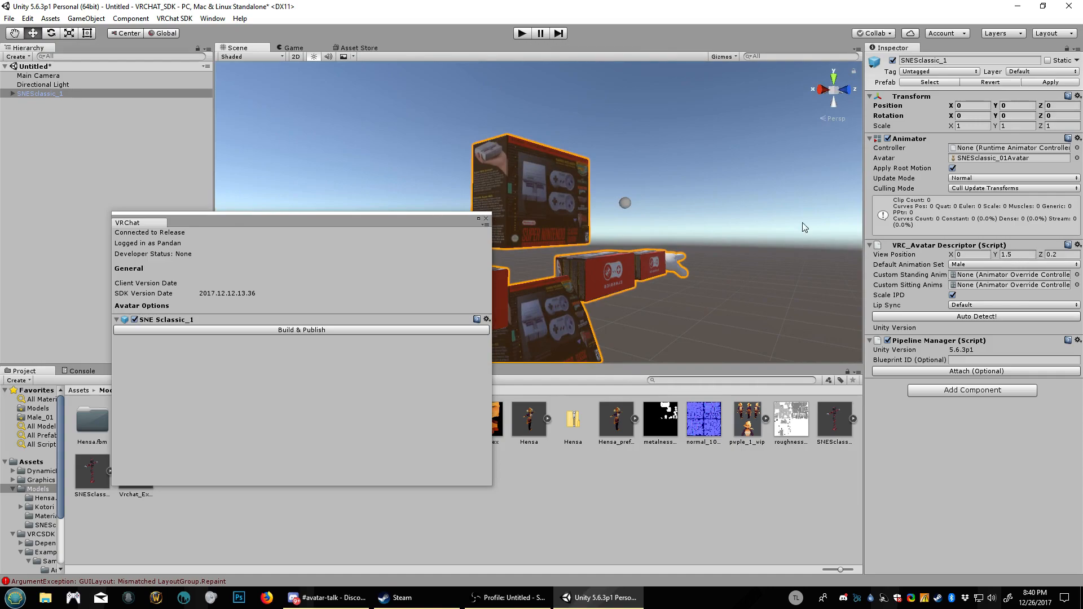
pyautogui.keyDown('alt'); pyautogui.moveTo(637, 219); pyautogui.dragTo(658, 204); pyautogui.keyUp('alt')
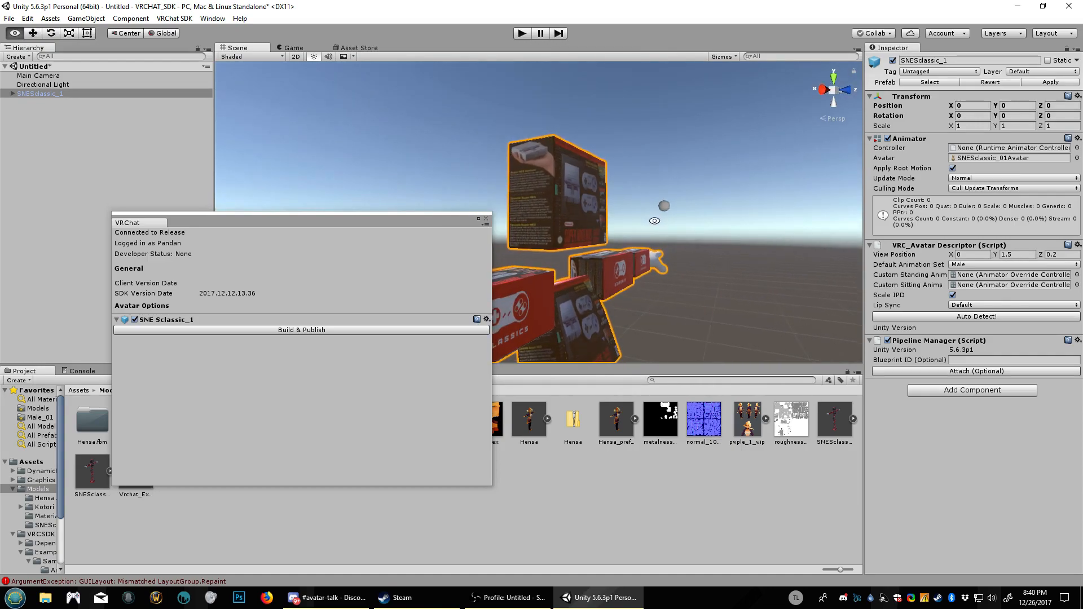
pyautogui.click(660, 202)
# - Try View Position Y values of 1.92 and 1.4 to compare the viewpoint height with the head
pyautogui.click(59, 94)
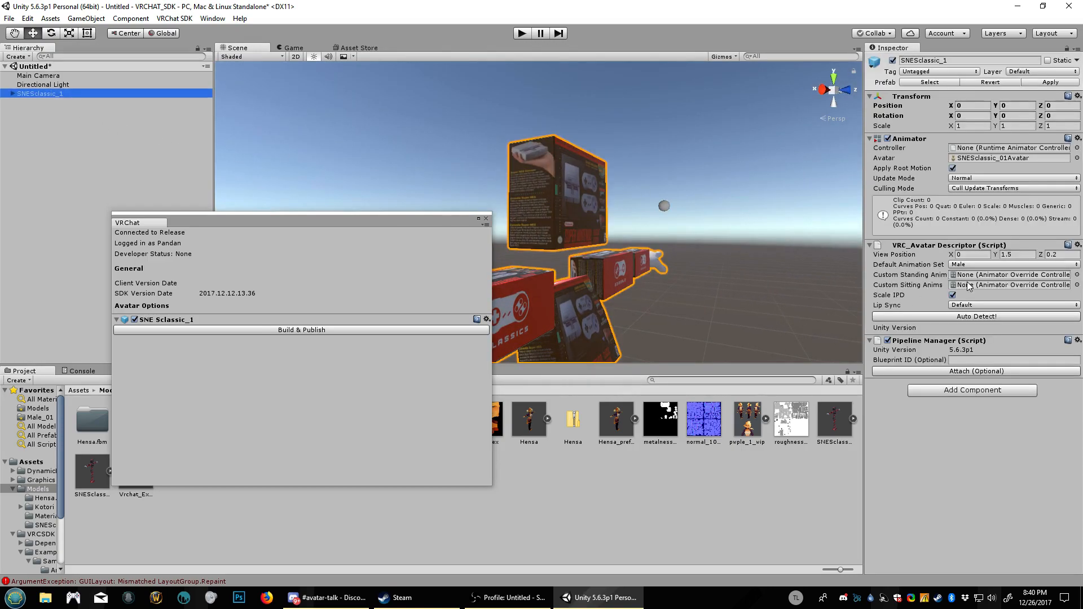
pyautogui.click(1002, 254)
pyautogui.write('1')
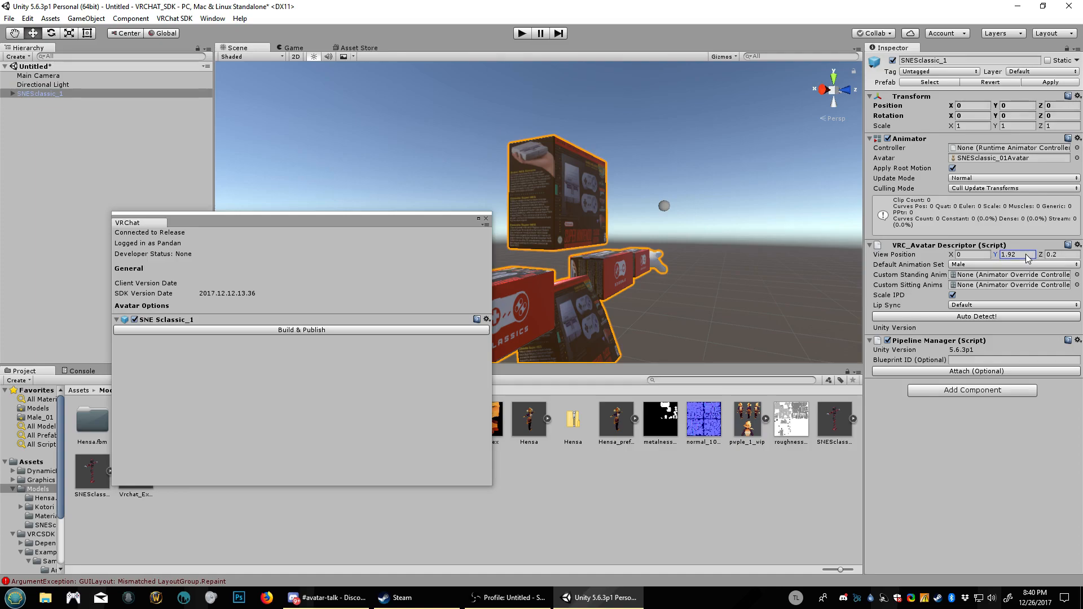
pyautogui.click(1020, 255)
pyautogui.write('1.4')
pyautogui.keyDown('alt'); pyautogui.moveTo(635, 268); pyautogui.dragTo(702, 226); pyautogui.keyUp('alt')
# - Set the View Position Y to 1.5 and check the viewpoint against the whole avatar
pyautogui.click(1021, 254)
pyautogui.write('1.5')
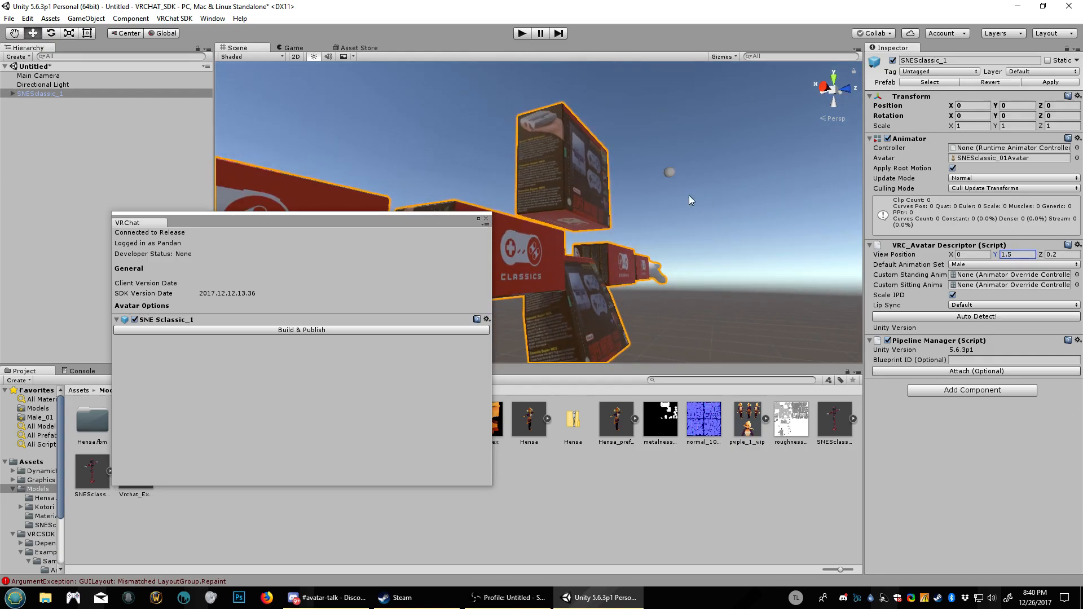
pyautogui.keyDown('alt'); pyautogui.moveTo(726, 200); pyautogui.dragTo(712, 252); pyautogui.keyUp('alt')
pyautogui.scroll(-10, 713, 252)
pyautogui.moveTo(645, 328); pyautogui.dragTo(721, 256, button='middle')
pyautogui.keyDown('alt'); pyautogui.moveTo(721, 256); pyautogui.dragTo(756, 280); pyautogui.keyUp('alt')
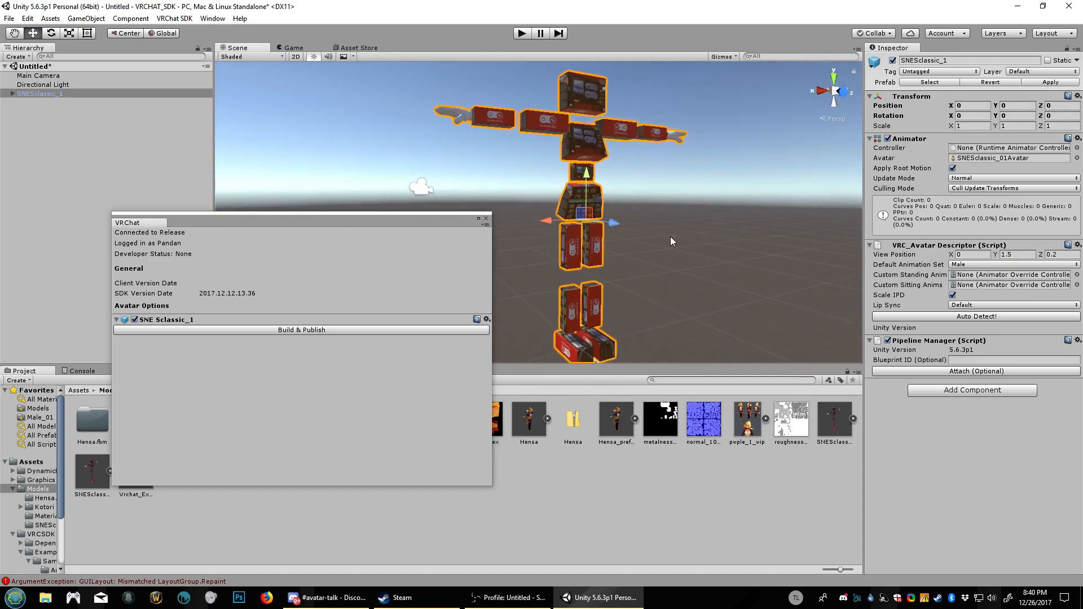
# - Build and publish the SNESclassic_1 avatar, saving the scene as test1.unity in the Assets folder
pyautogui.moveTo(382, 218); pyautogui.dragTo(339, 253)
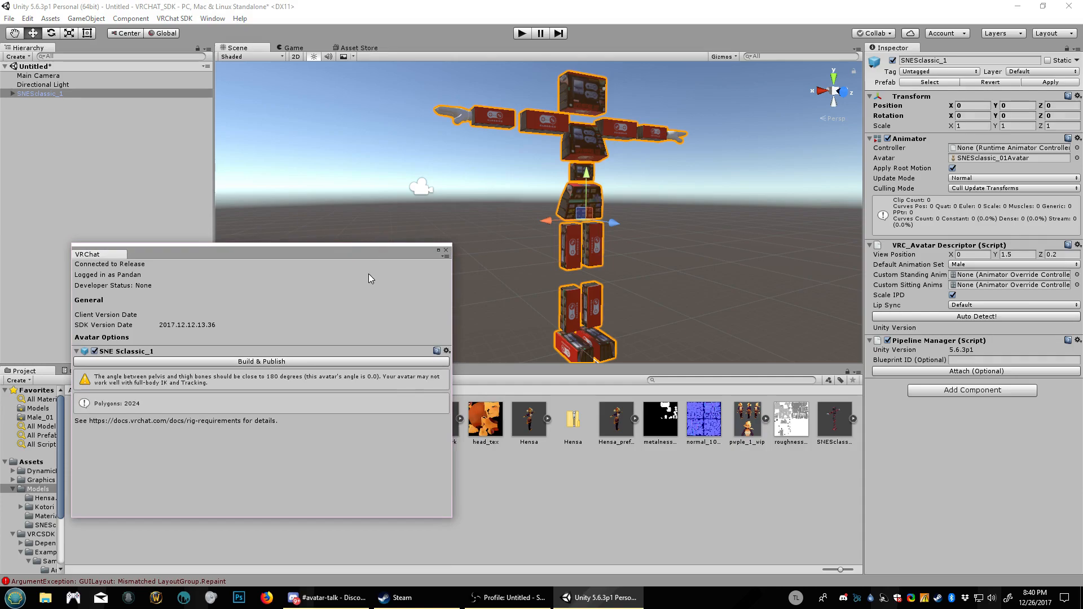
pyautogui.moveTo(364, 250); pyautogui.dragTo(384, 196)
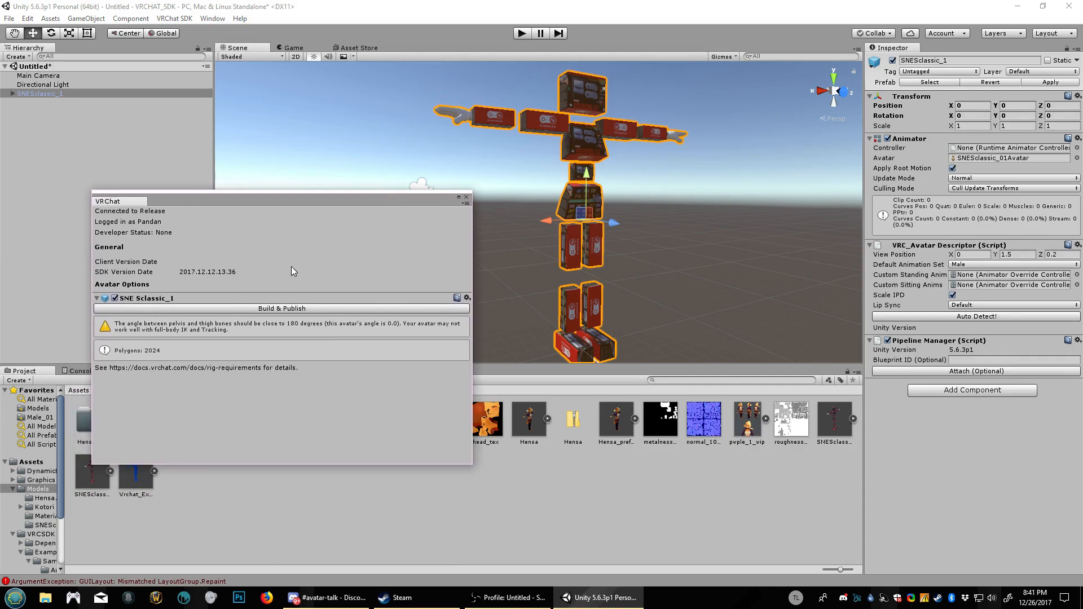
pyautogui.click(274, 311)
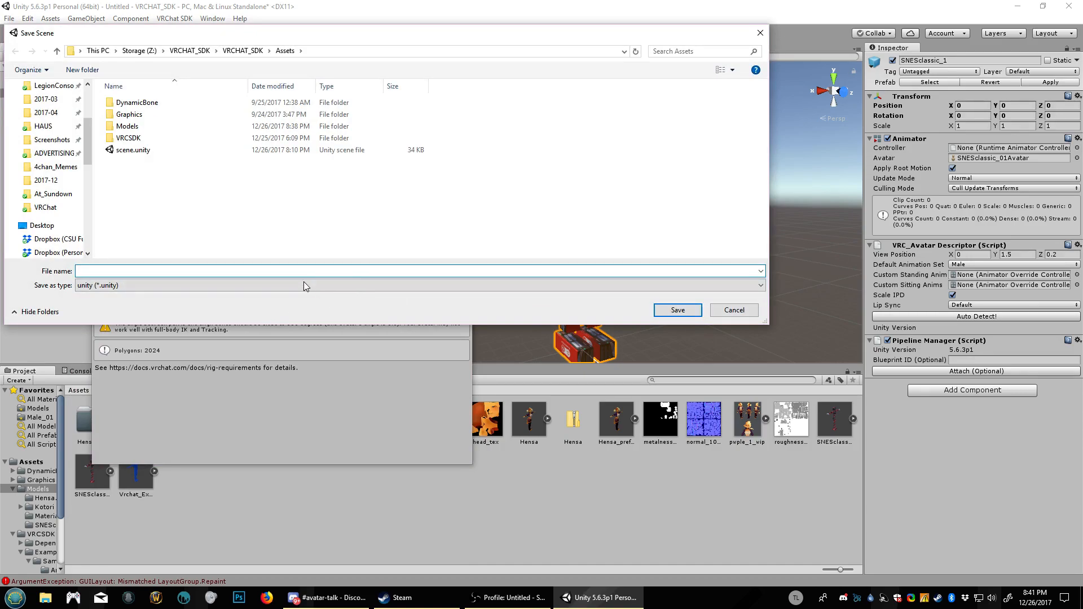
pyautogui.moveTo(302, 35); pyautogui.dragTo(405, 111)
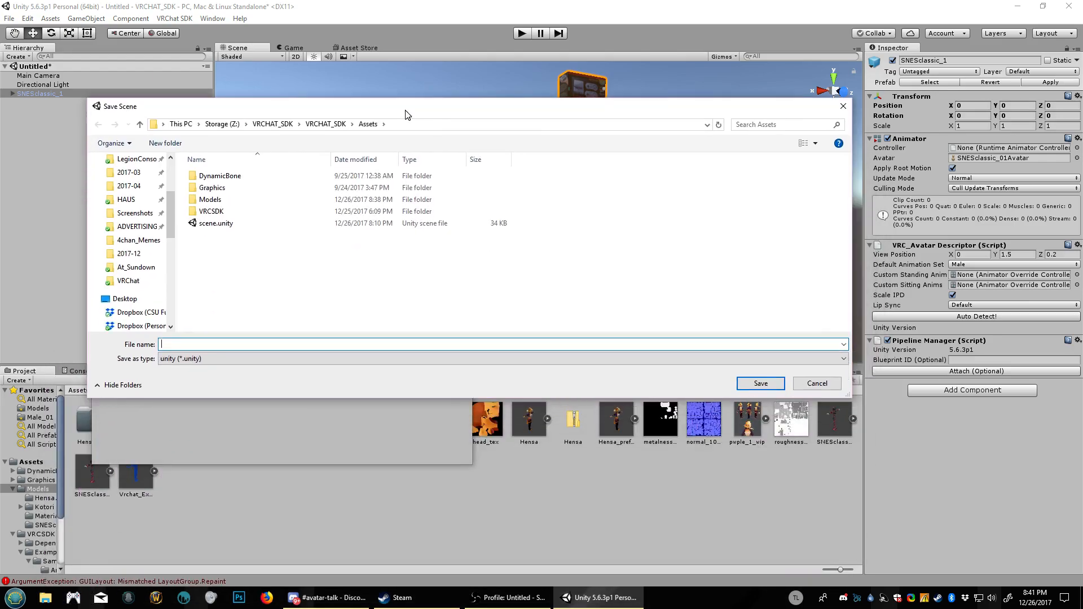
pyautogui.write('test12')
pyautogui.click(760, 383)
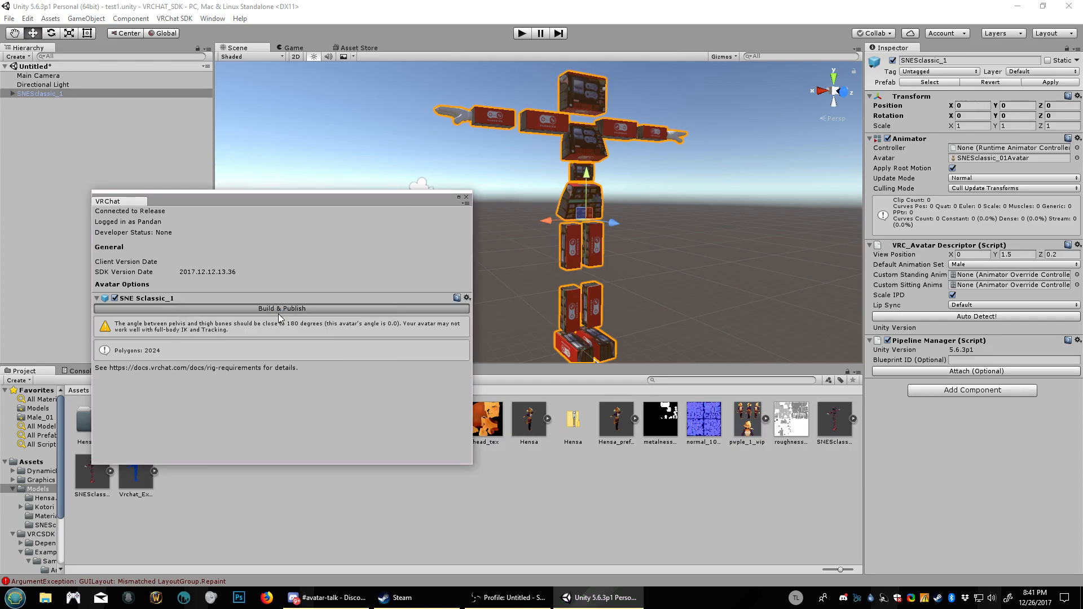
pyautogui.click(278, 308)
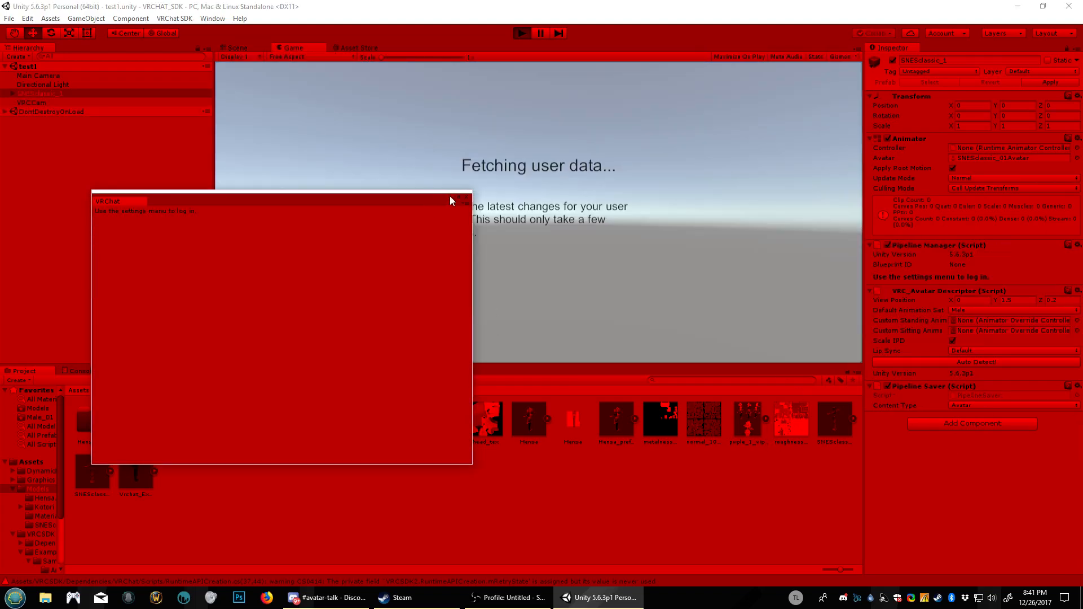
# - Name the new avatar "Test avatar2", describe it as "this is a avatar", and confirm the content rights
pyautogui.moveTo(442, 196); pyautogui.dragTo(277, 417)
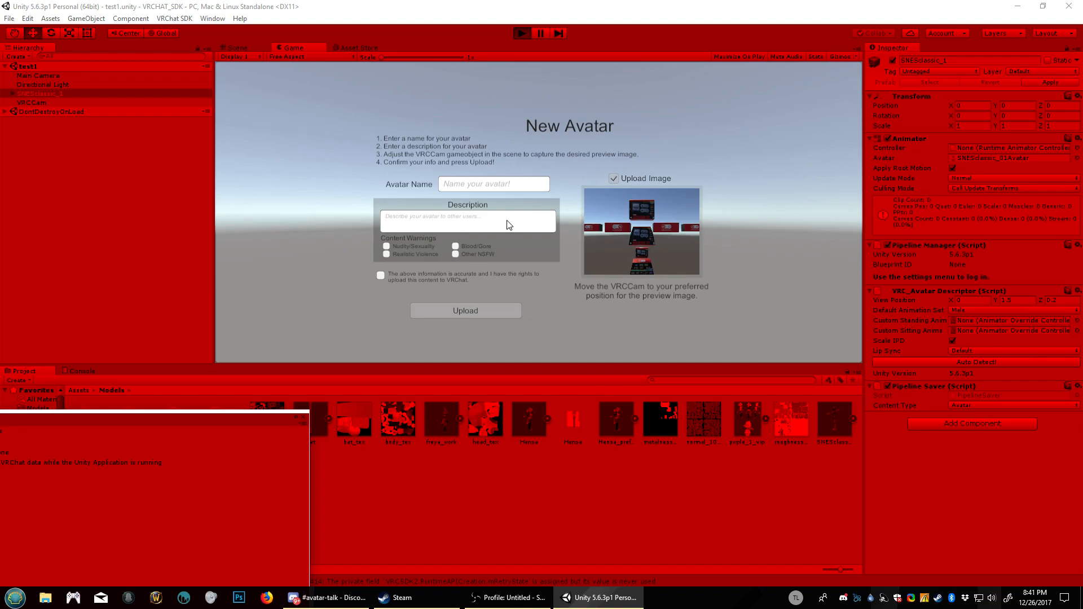
pyautogui.moveTo(503, 365); pyautogui.dragTo(503, 434)
pyautogui.click(471, 212)
pyautogui.write('Tes')
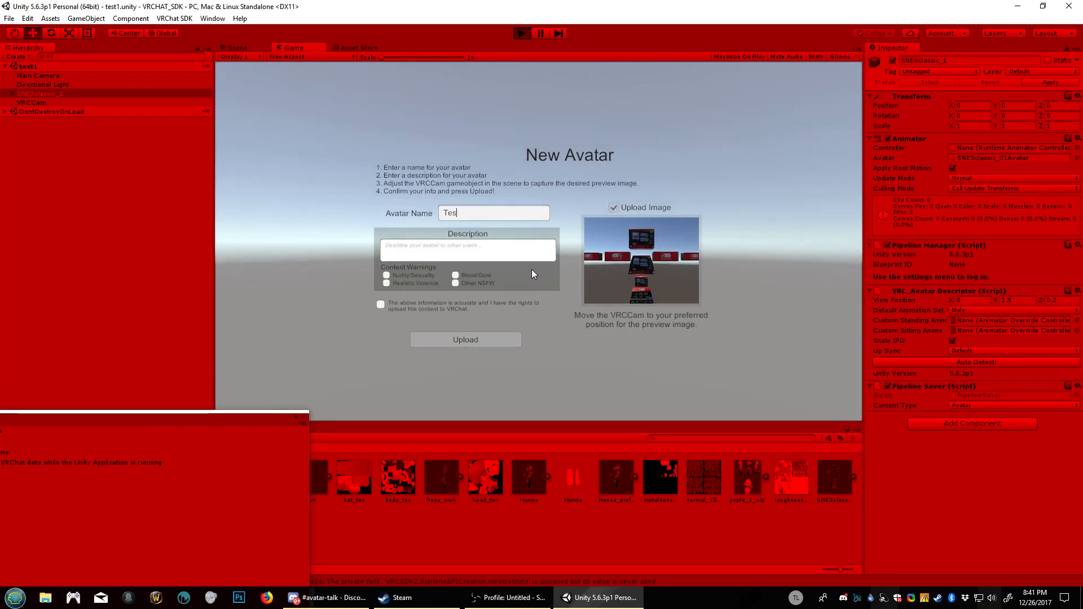
pyautogui.write('t avatar2')
pyautogui.click(489, 247)
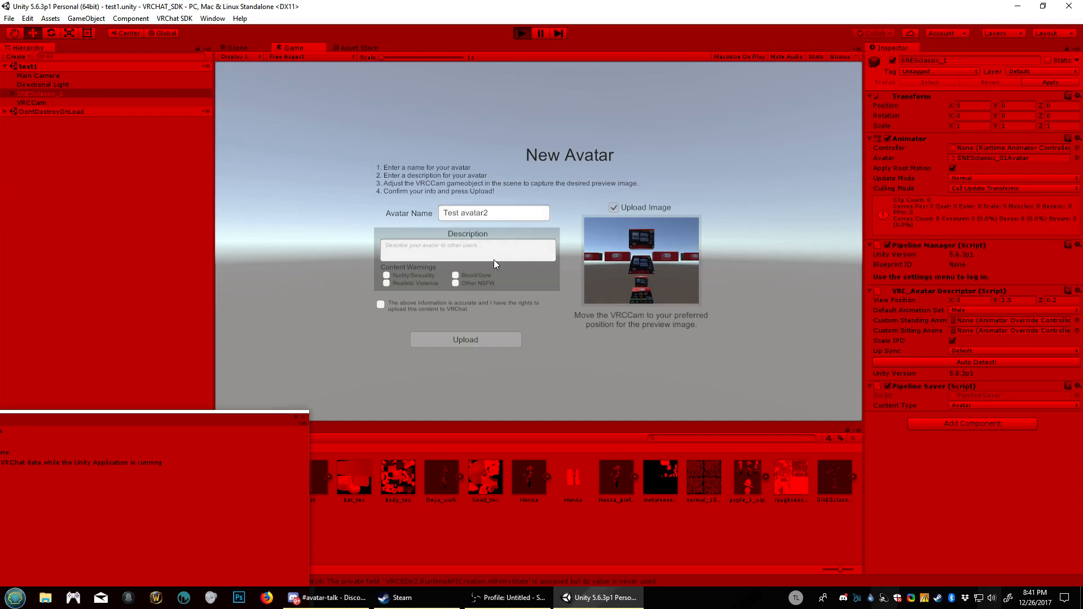
pyautogui.write('this is a avatar')
pyautogui.click(380, 306)
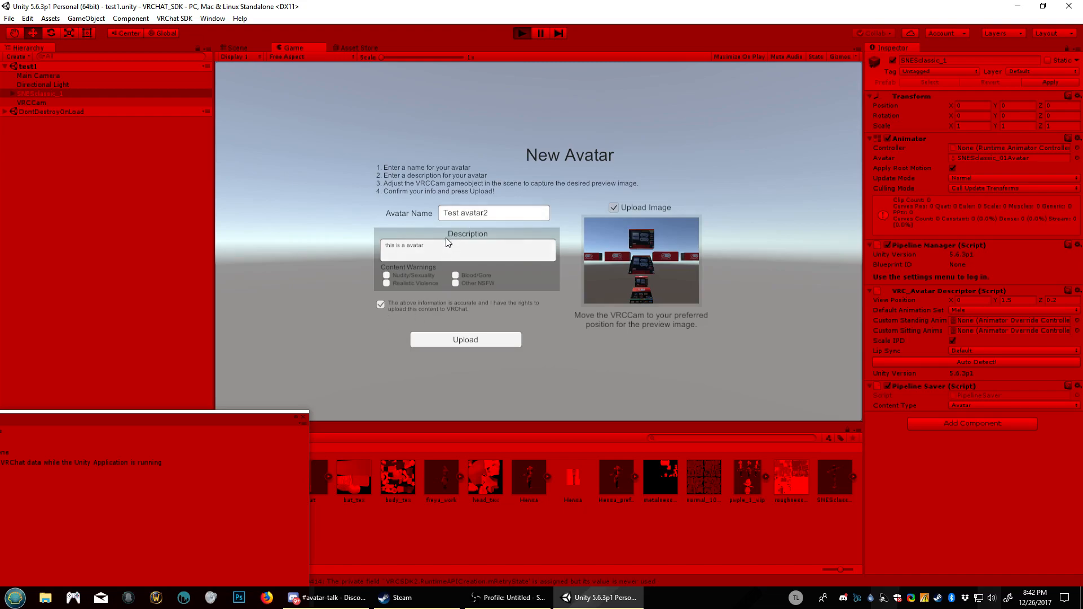
# - Upload the new avatar to VRChat and dismiss the completion message
pyautogui.click(461, 214)
pyautogui.click(461, 342)
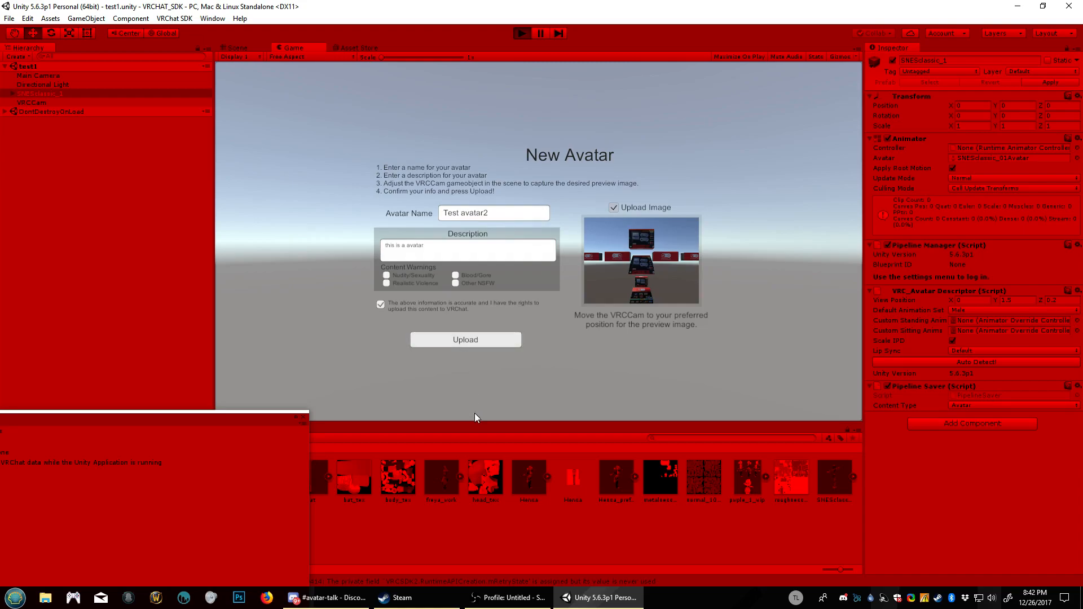
pyautogui.click(469, 340)
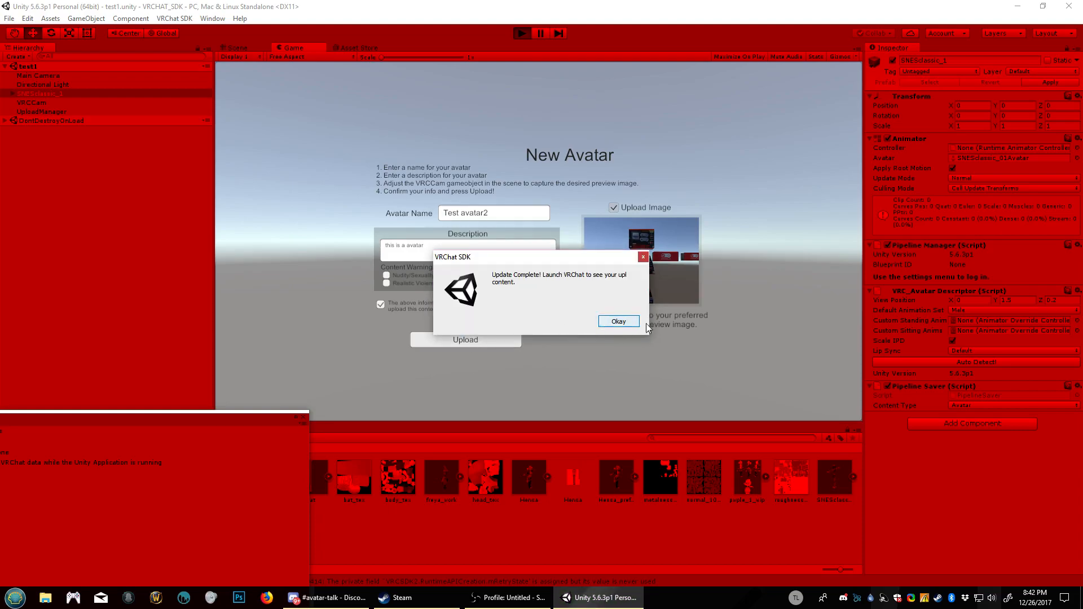
pyautogui.click(616, 321)
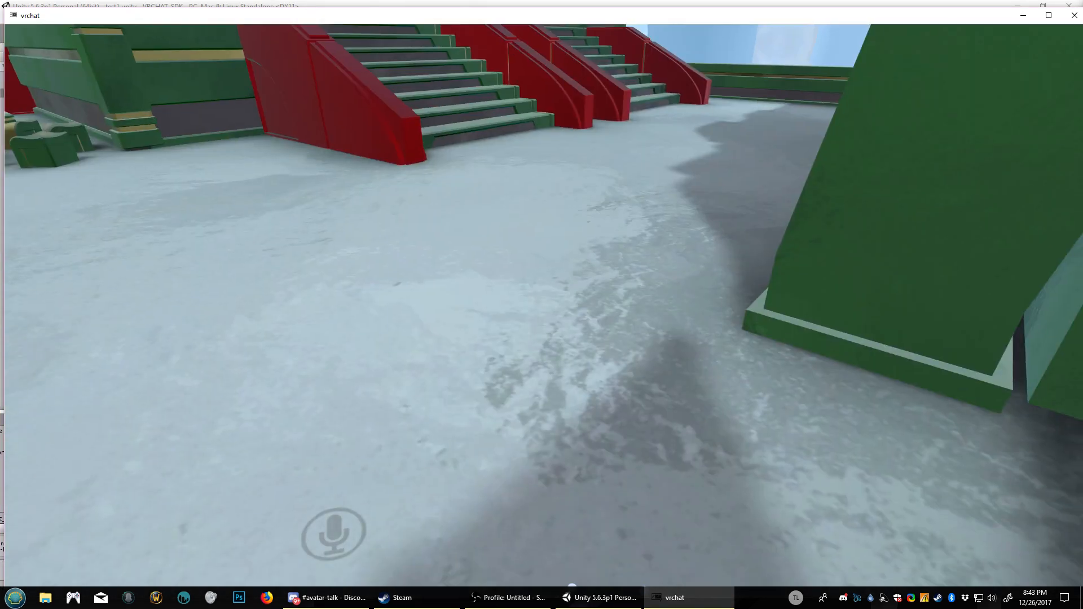
# - In VRChat, open the avatar selection and change into the uploaded SNES Classic avatar
pyautogui.press('w')
pyautogui.press('Escape')
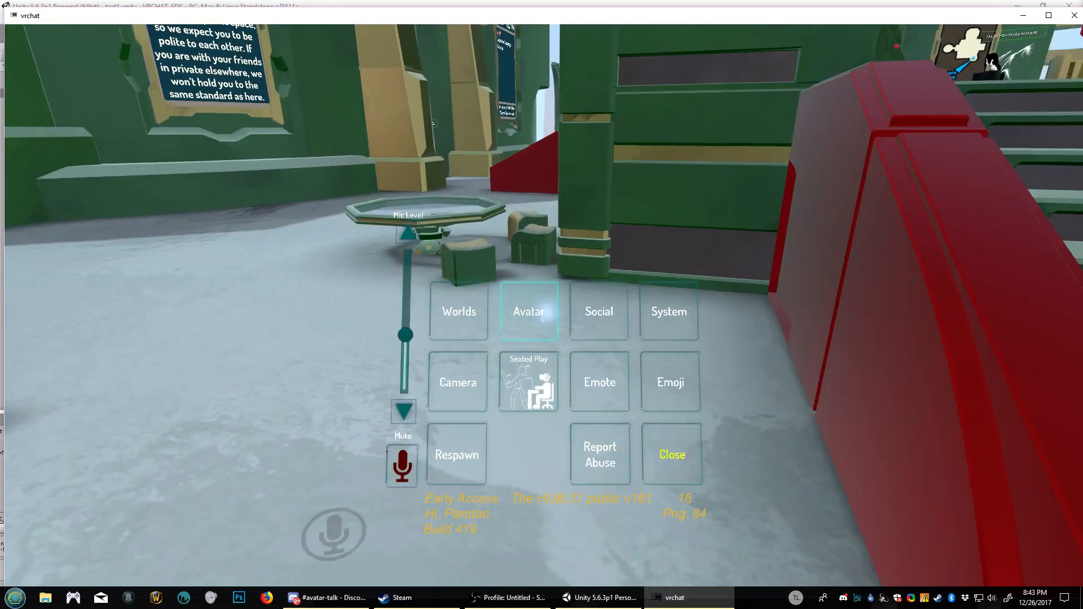
pyautogui.click(546, 312)
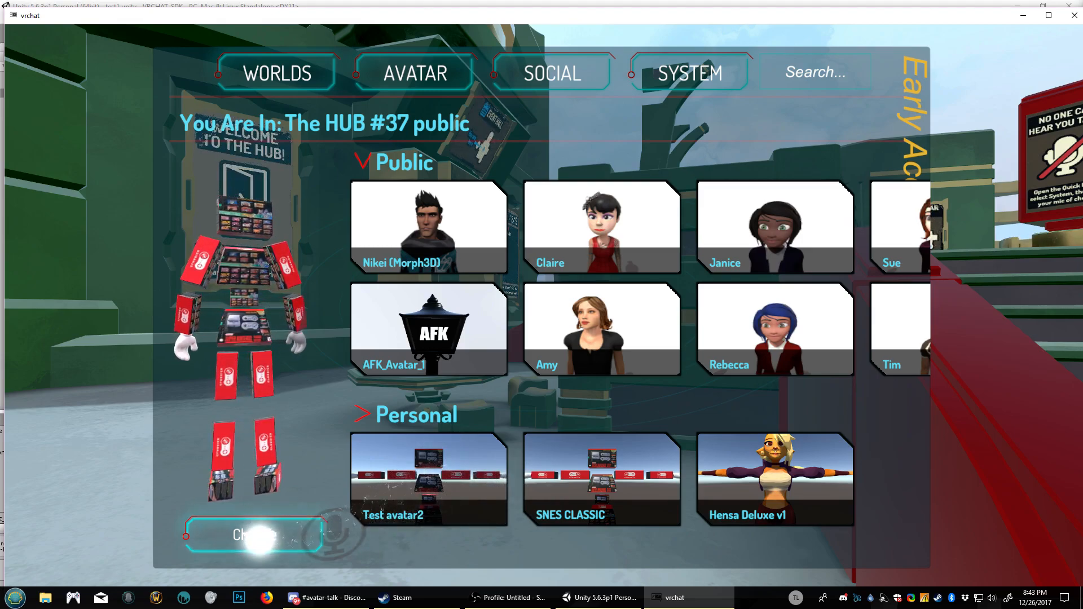
pyautogui.click(282, 536)
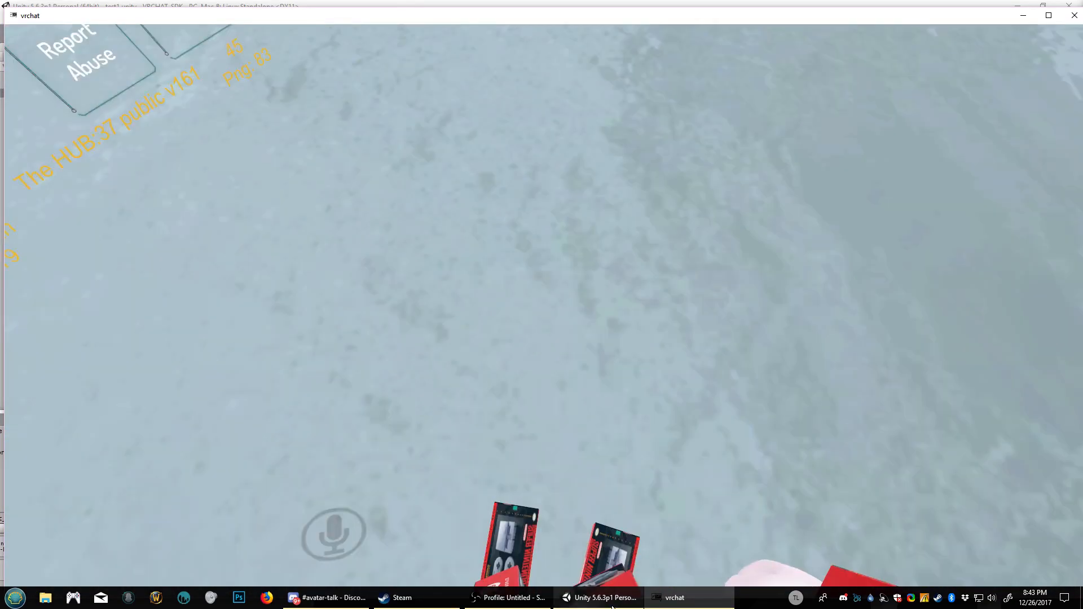
pyautogui.moveTo(613, 606)
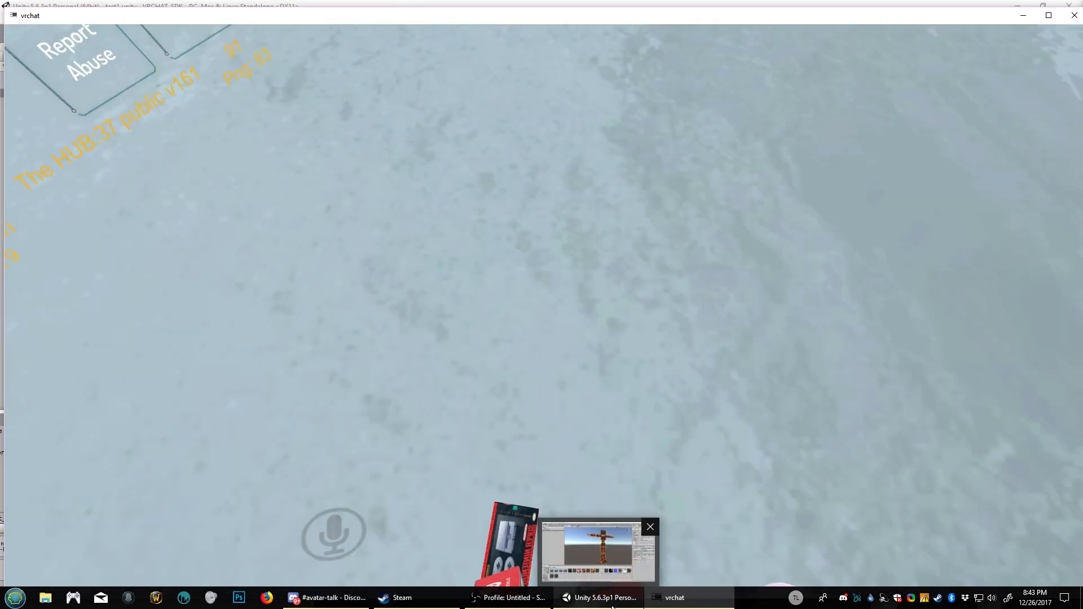